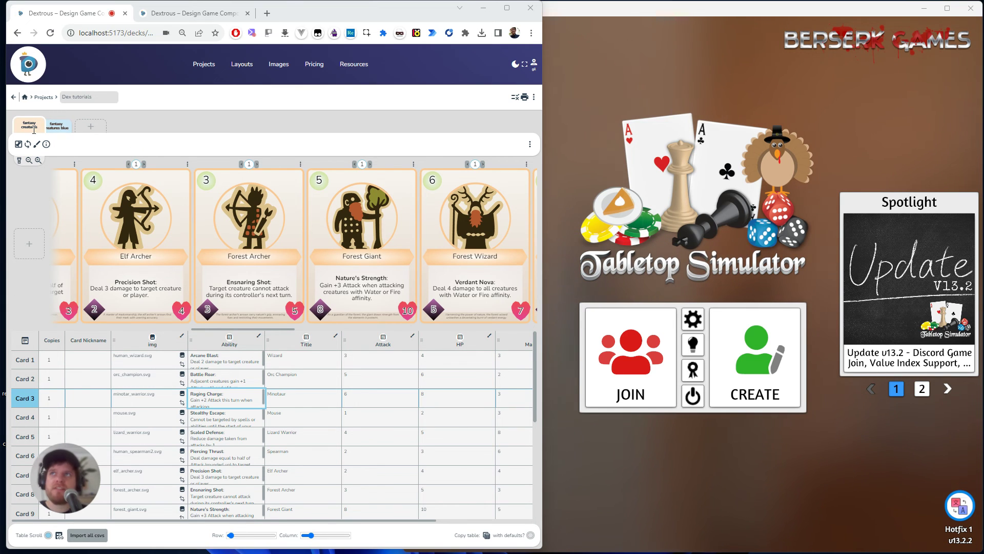
Look over the fantasy creatures and fantasy creatures blue components and open the export view from the fantasy creatures component
{"action": "left_click", "coordinate": [57, 126]}
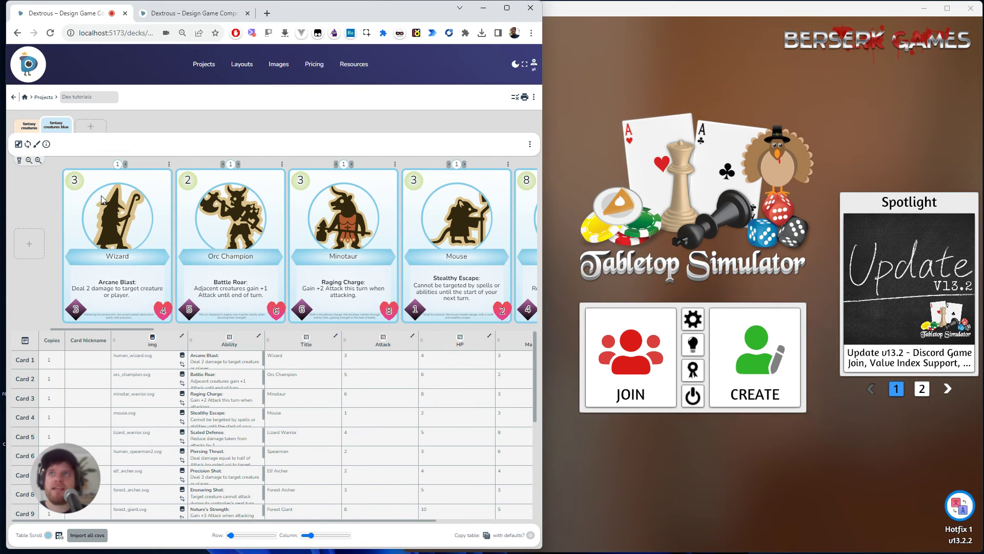
{"action": "left_click", "coordinate": [29, 126]}
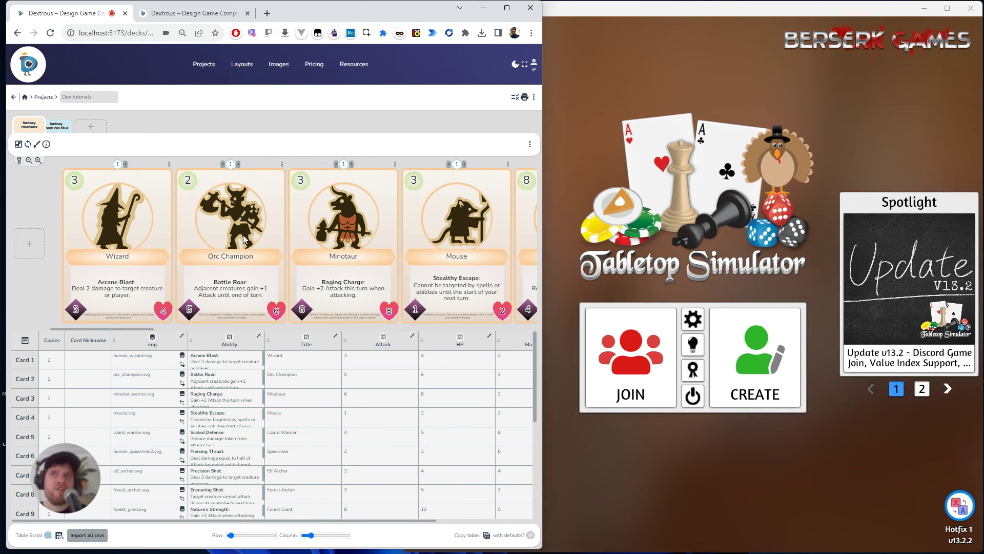
{"action": "left_click", "coordinate": [532, 146]}
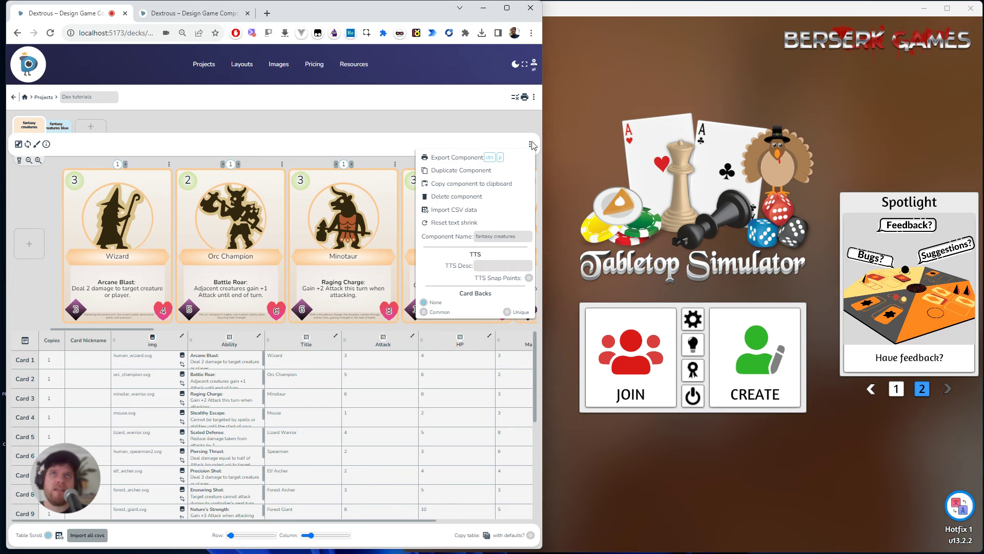
{"action": "left_click", "coordinate": [456, 160]}
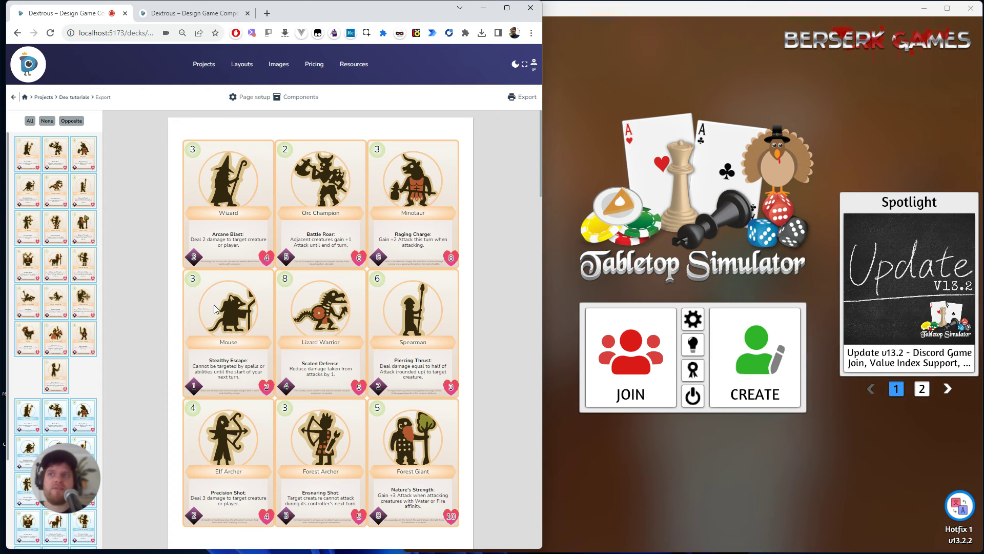
Create a Tabletop Simulator file from the exported cards and download the JSON file
{"action": "left_click", "coordinate": [529, 98]}
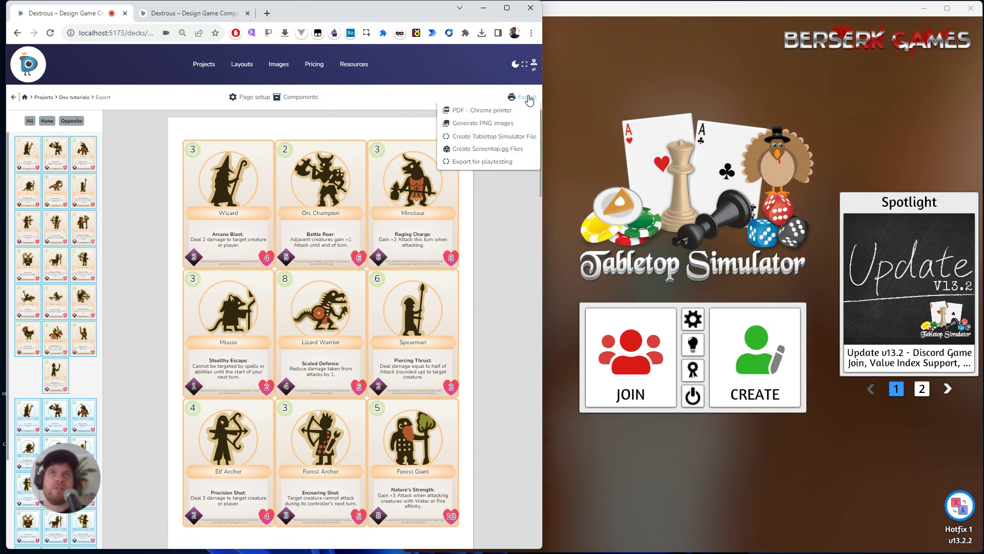
{"action": "left_click", "coordinate": [501, 138]}
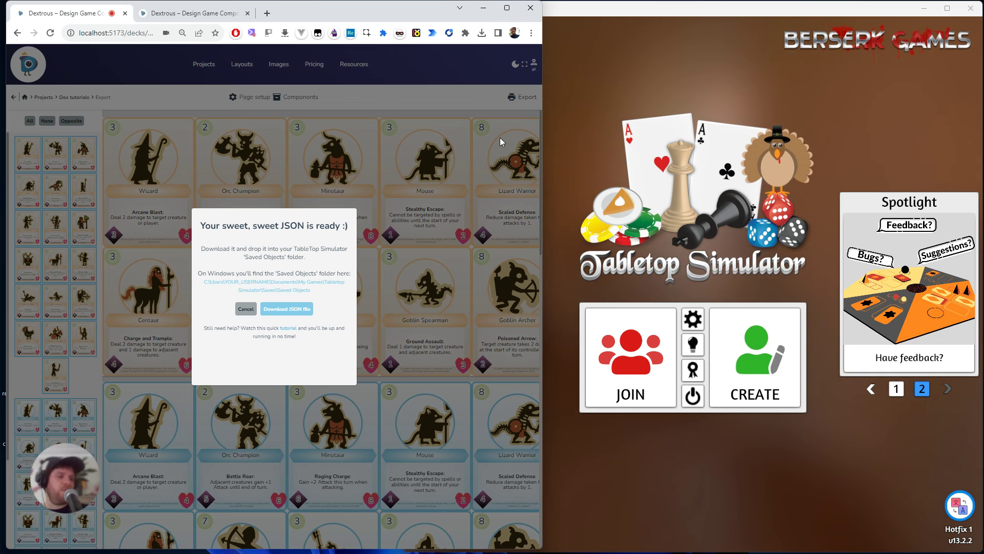
{"action": "left_click", "coordinate": [295, 309]}
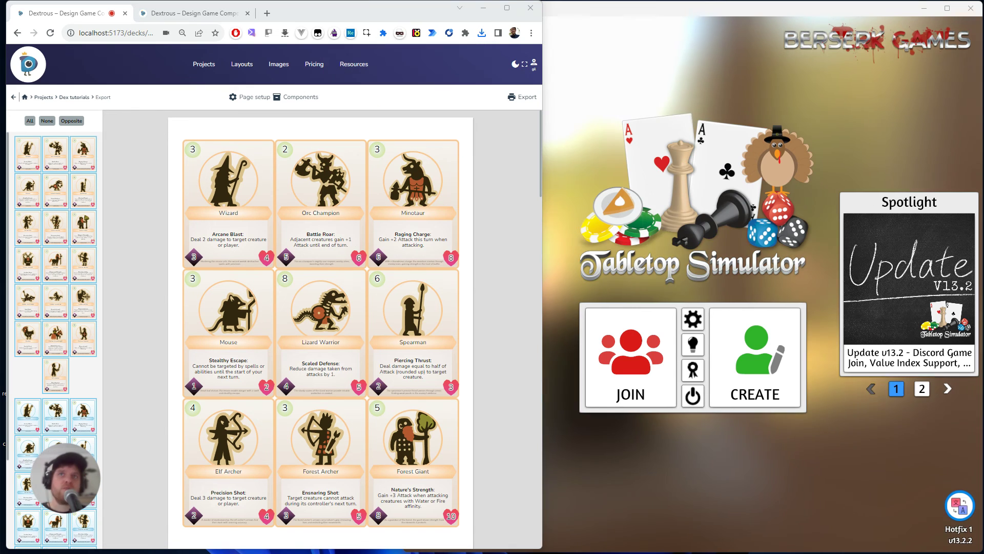
Switch to File Explorer and create a folder named "test project" inside Tabletop Simulator's Saved Objects folder
{"action": "key", "text": "alt+Tab"}
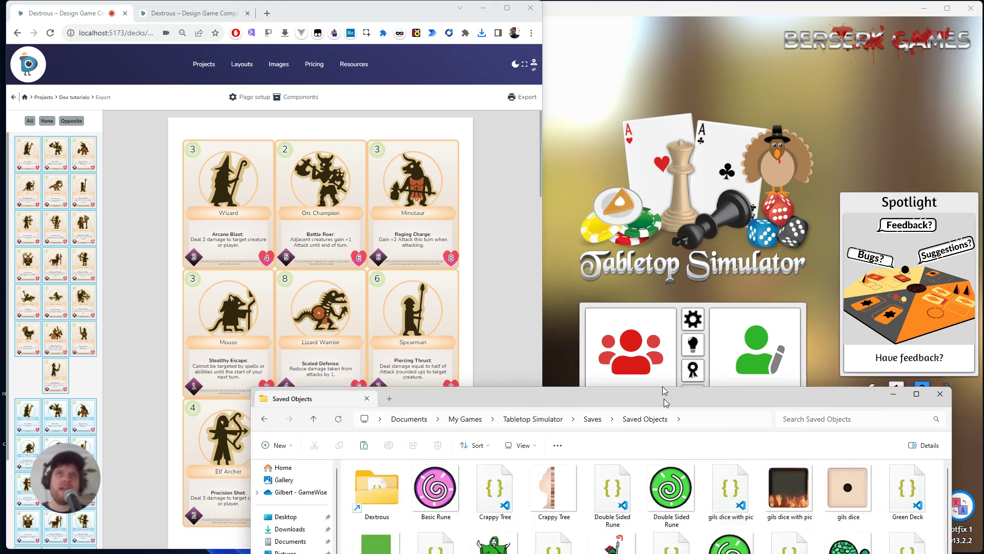
{"action": "left_click_drag", "start_coordinate": [661, 365], "coordinate": [661, 95]}
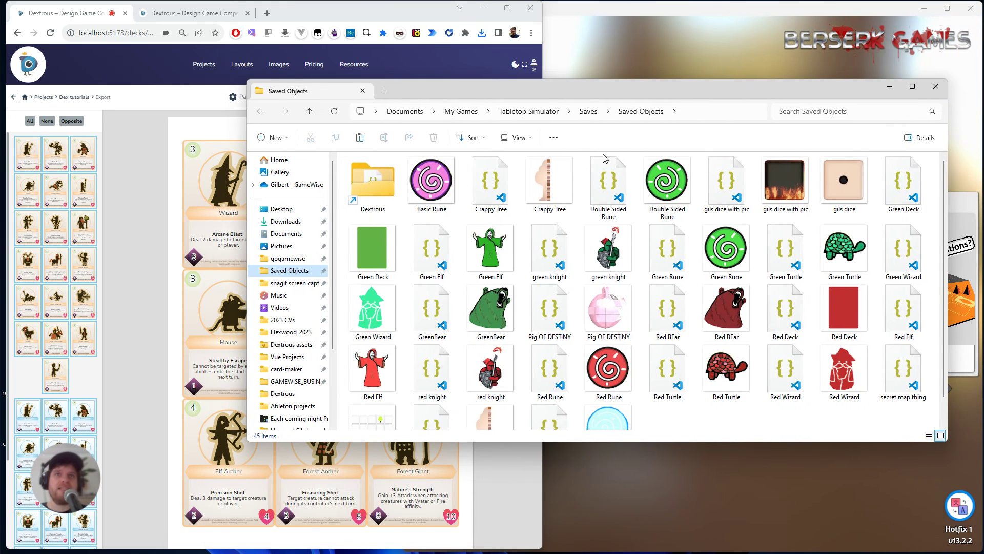
{"action": "scroll", "coordinate": [564, 180], "scroll_direction": "down", "scroll_amount": 1}
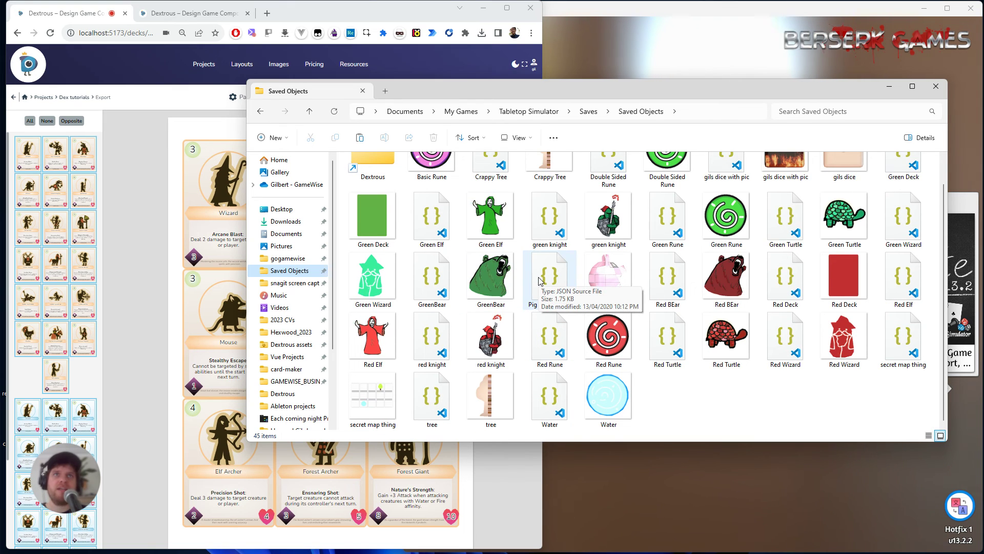
{"action": "right_click", "coordinate": [674, 402]}
{"action": "mouse_move", "coordinate": [725, 385]}
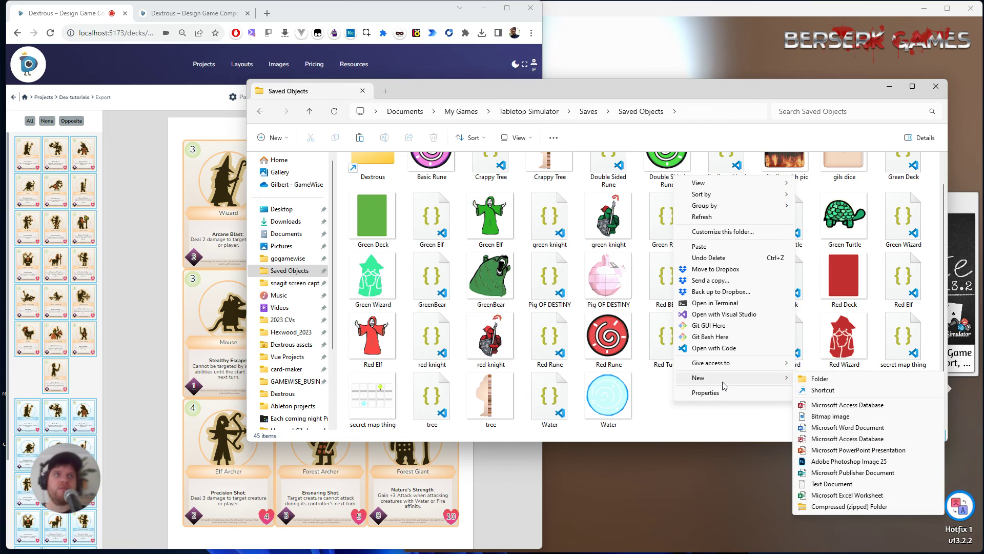
{"action": "left_click", "coordinate": [815, 384]}
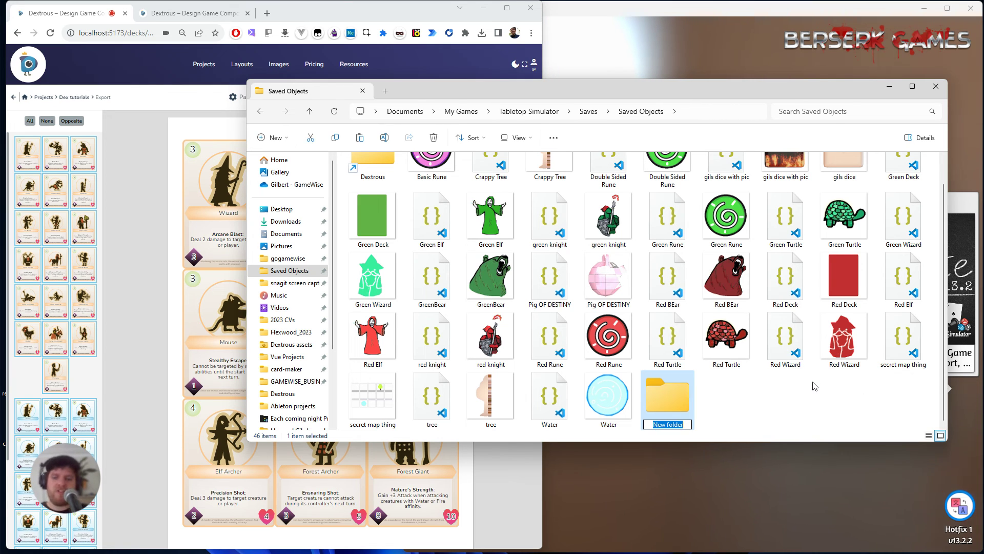
{"action": "type", "text": "test project"}
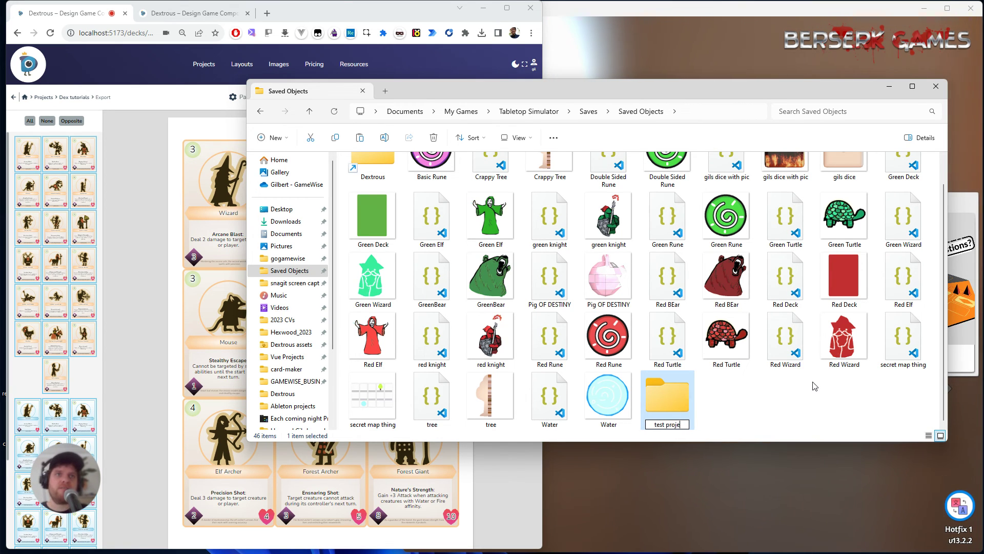
{"action": "left_click", "coordinate": [815, 385]}
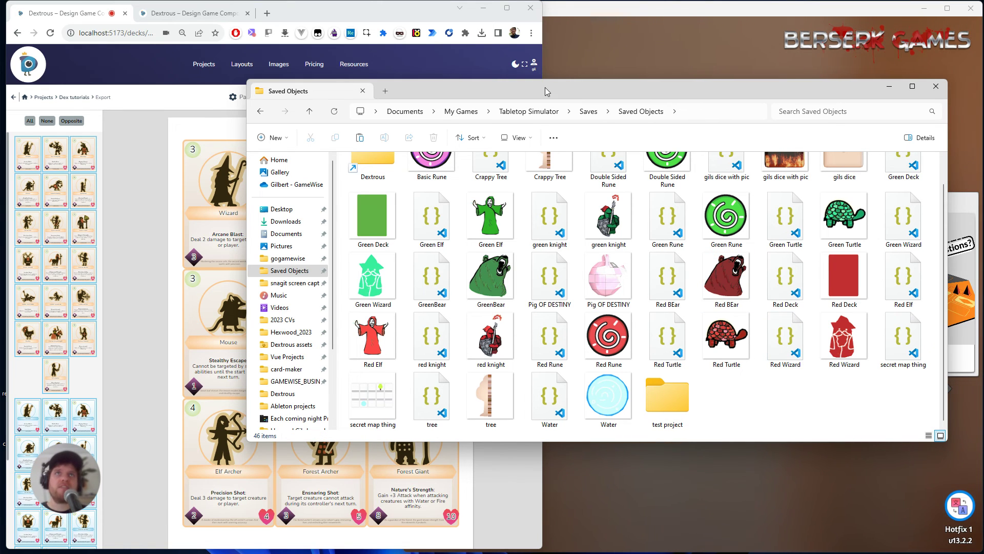
Narrow the Saved Objects window beside the browser and put the downloaded Dex tutorials 11-28-2023.json into the test project folder
{"action": "left_click_drag", "start_coordinate": [548, 92], "coordinate": [568, 69]}
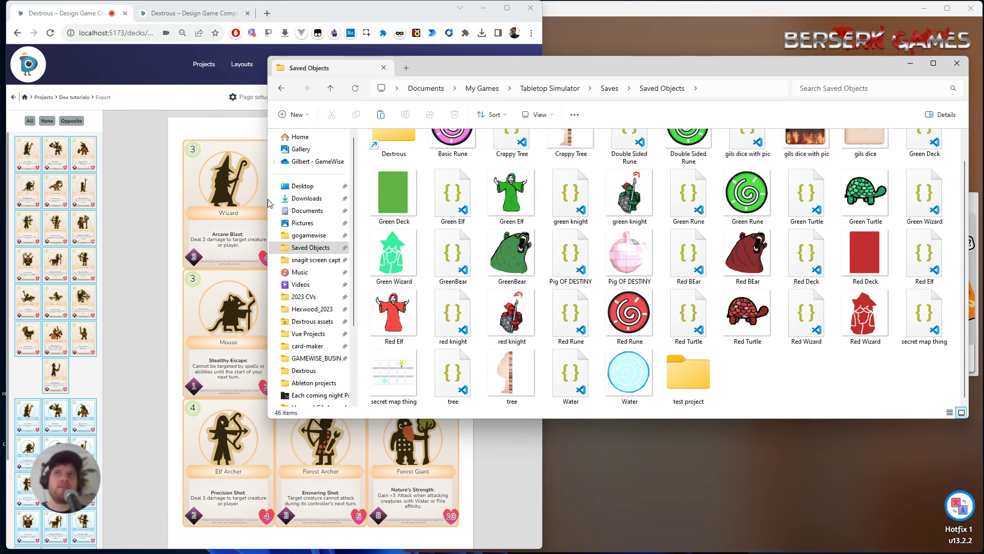
{"action": "left_click_drag", "start_coordinate": [267, 198], "coordinate": [562, 198]}
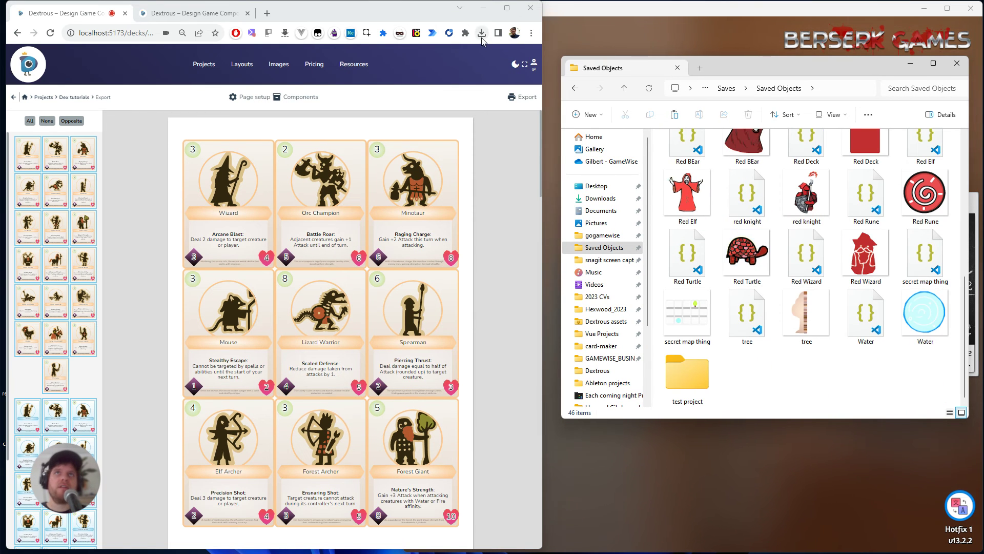
{"action": "left_click", "coordinate": [482, 35]}
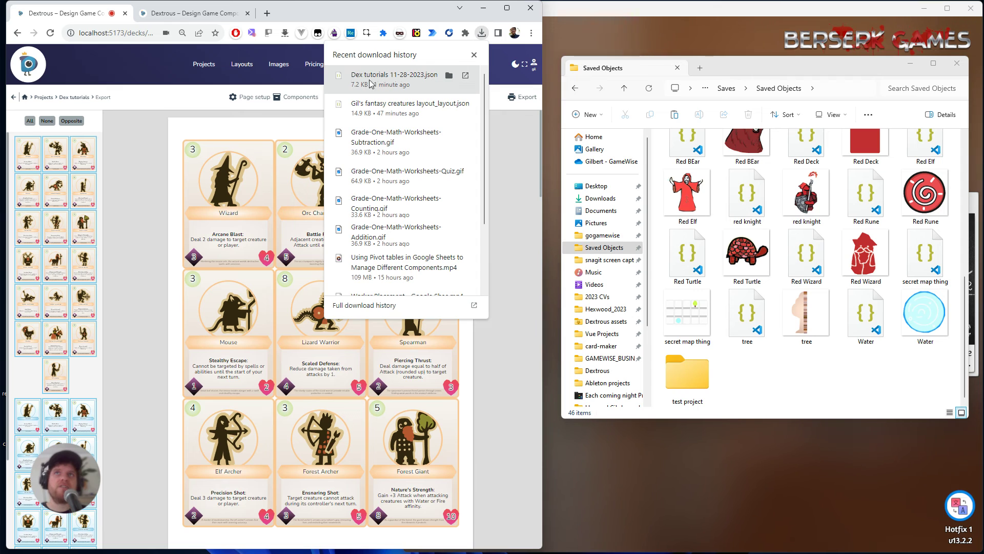
{"action": "left_click_drag", "start_coordinate": [661, 326], "coordinate": [703, 373]}
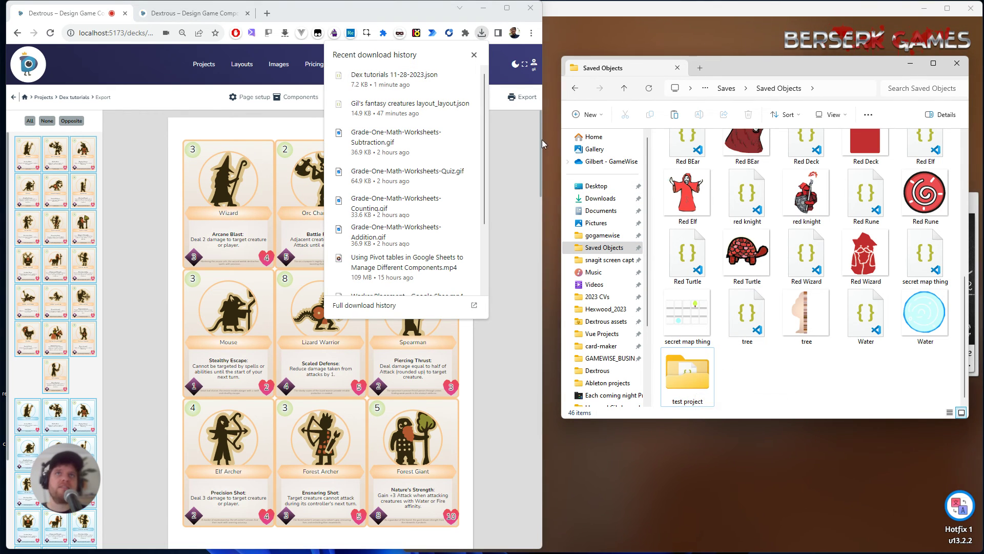
{"action": "left_click", "coordinate": [523, 149]}
Switch to Tabletop Simulator, widen its window and create a singleplayer game with an empty table
{"action": "left_click", "coordinate": [741, 43]}
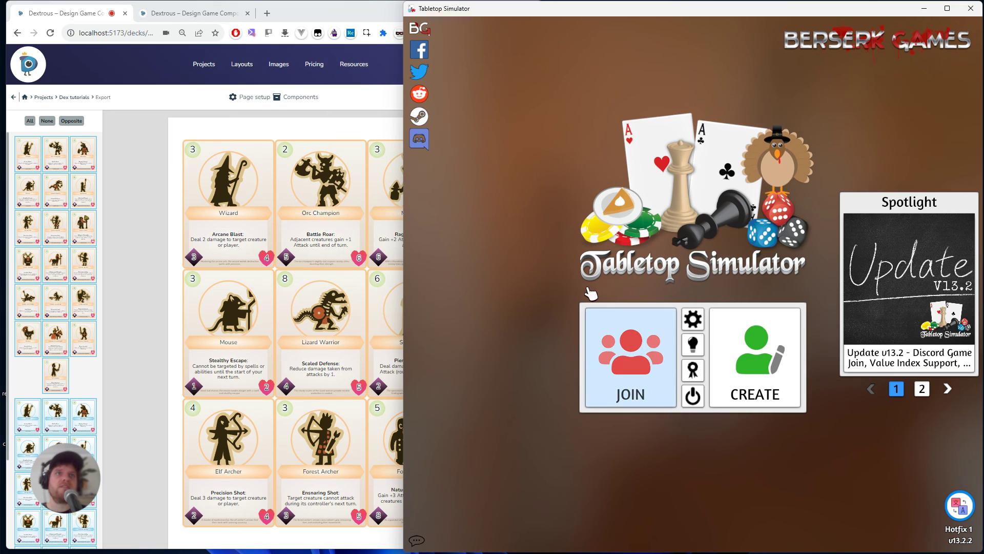
{"action": "left_click_drag", "start_coordinate": [401, 187], "coordinate": [241, 187]}
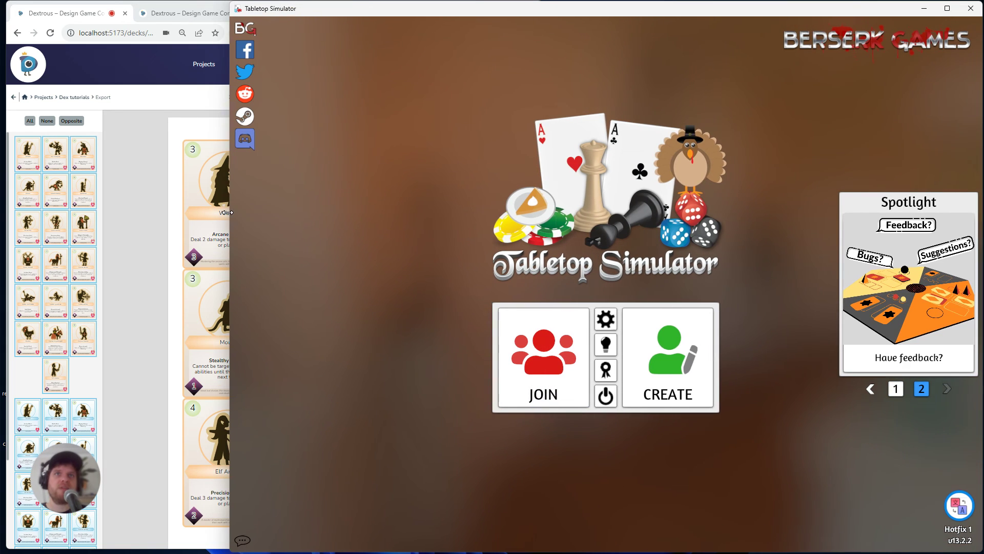
{"action": "left_click", "coordinate": [707, 376]}
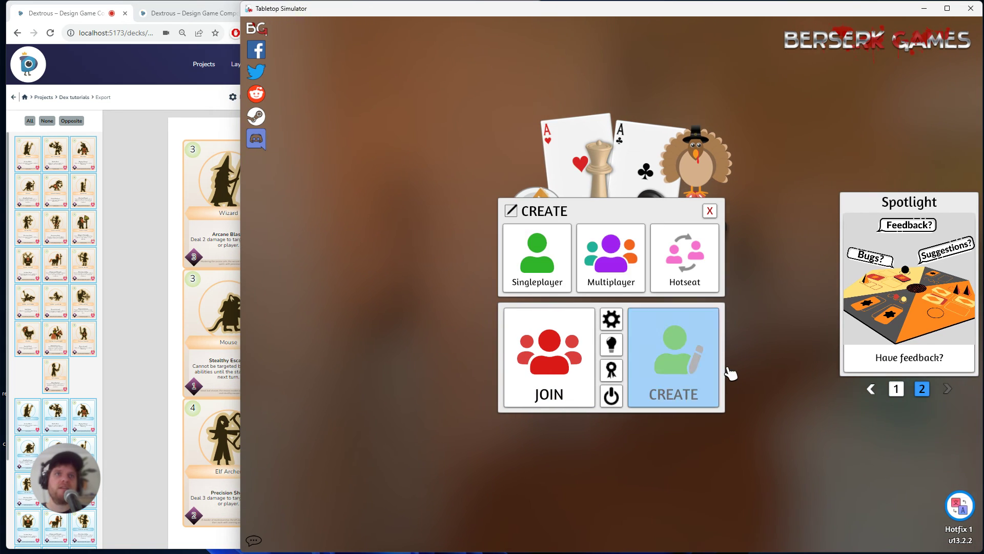
{"action": "left_click", "coordinate": [547, 278]}
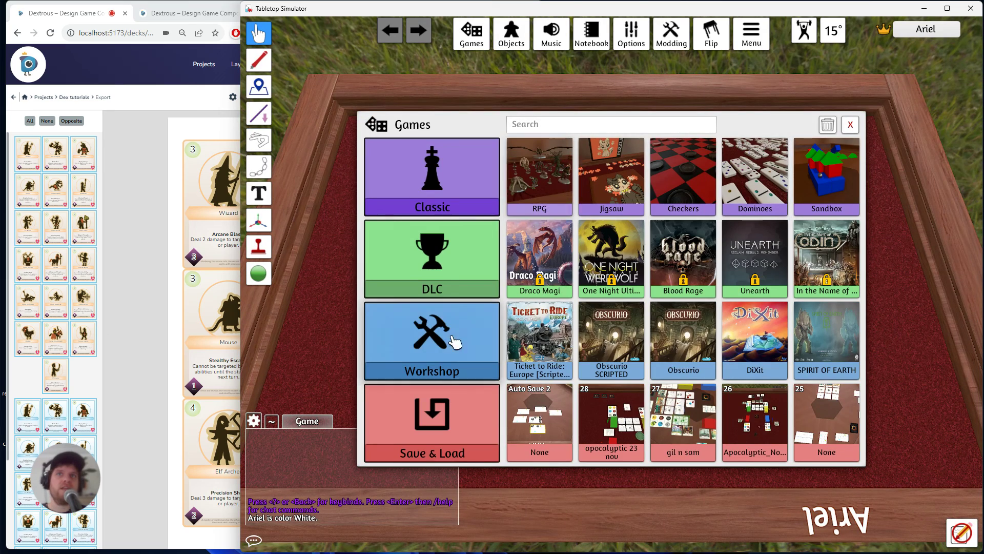
{"action": "left_click", "coordinate": [850, 126]}
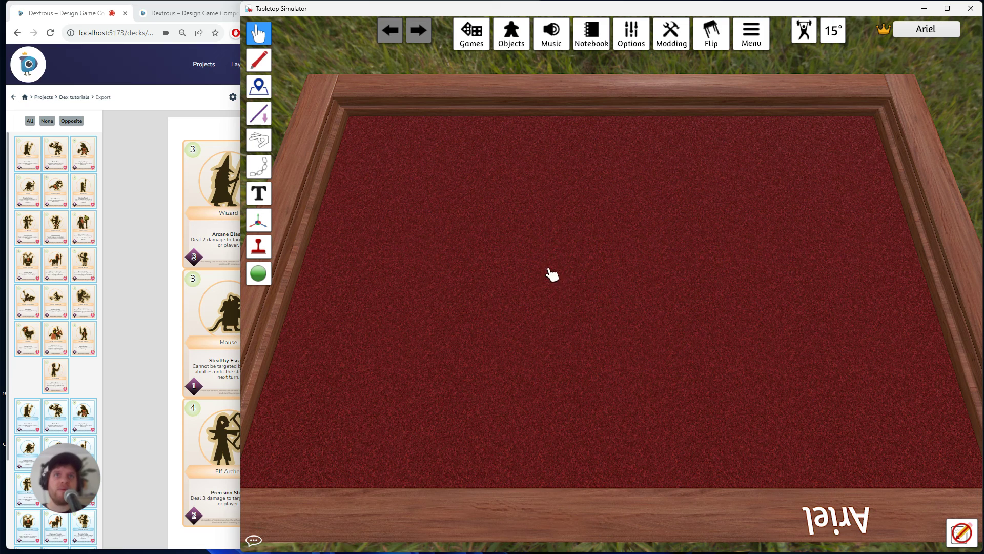
Place the saved object Dex tutorials 11-28-2023 from the test project folder on the table and close the objects window
{"action": "left_click", "coordinate": [515, 36]}
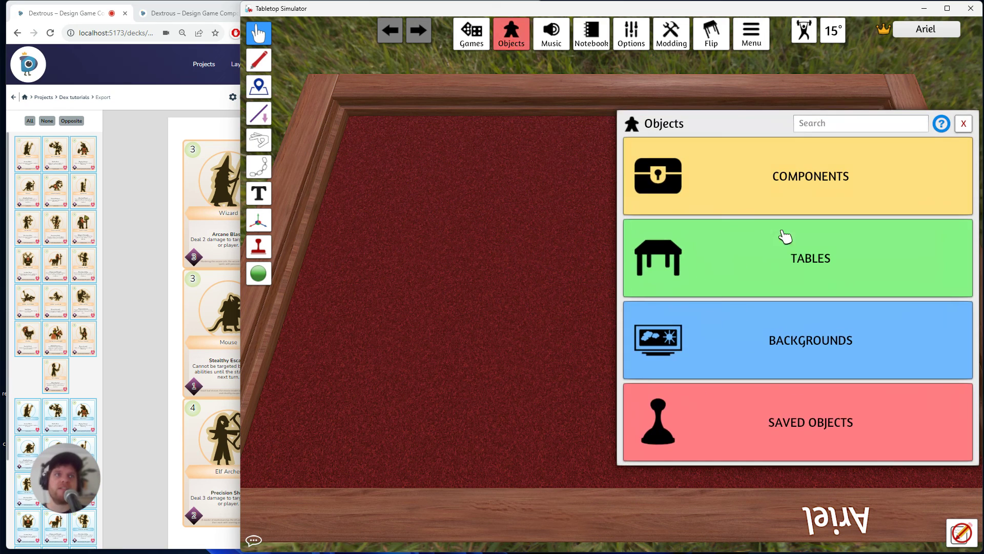
{"action": "left_click", "coordinate": [821, 439]}
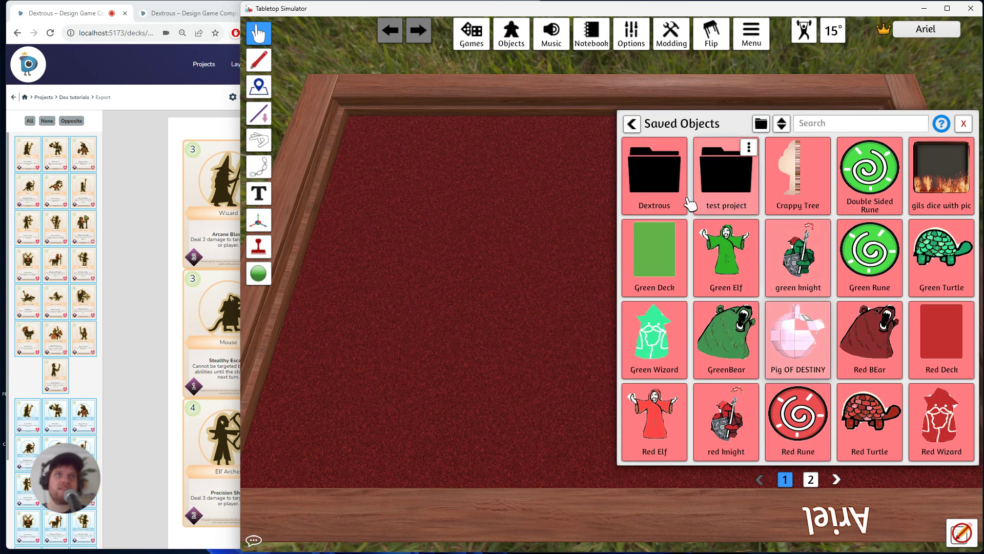
{"action": "left_click", "coordinate": [730, 189]}
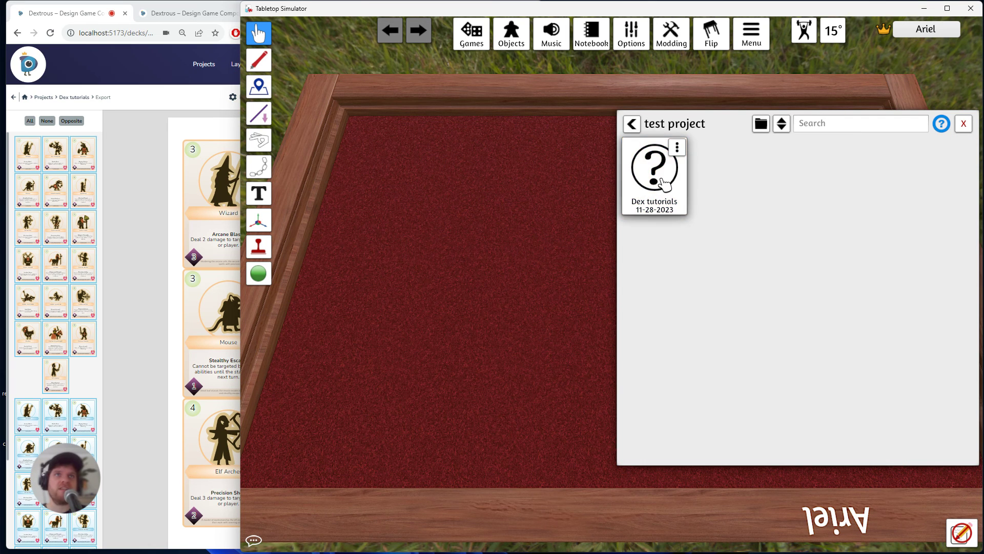
{"action": "left_click", "coordinate": [655, 169]}
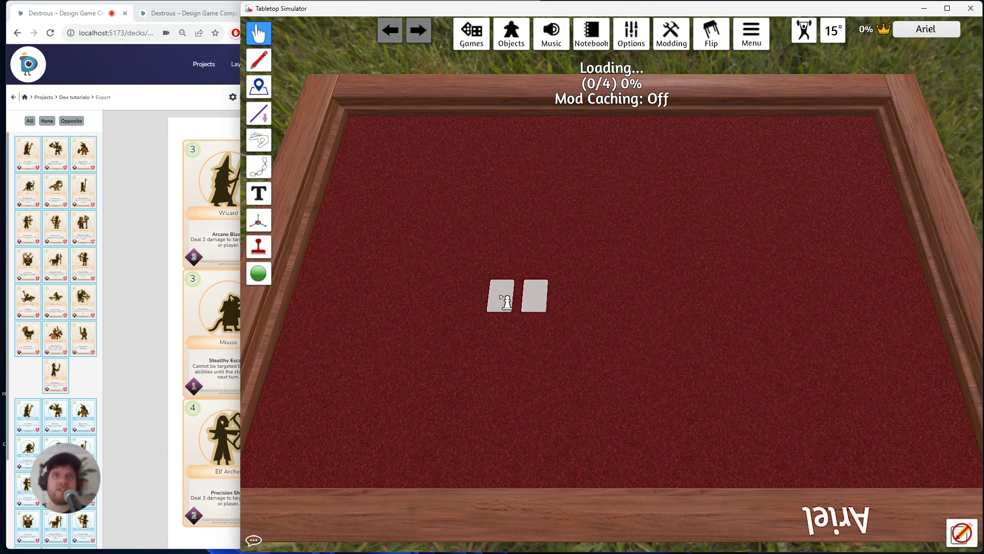
{"action": "left_click", "coordinate": [505, 300]}
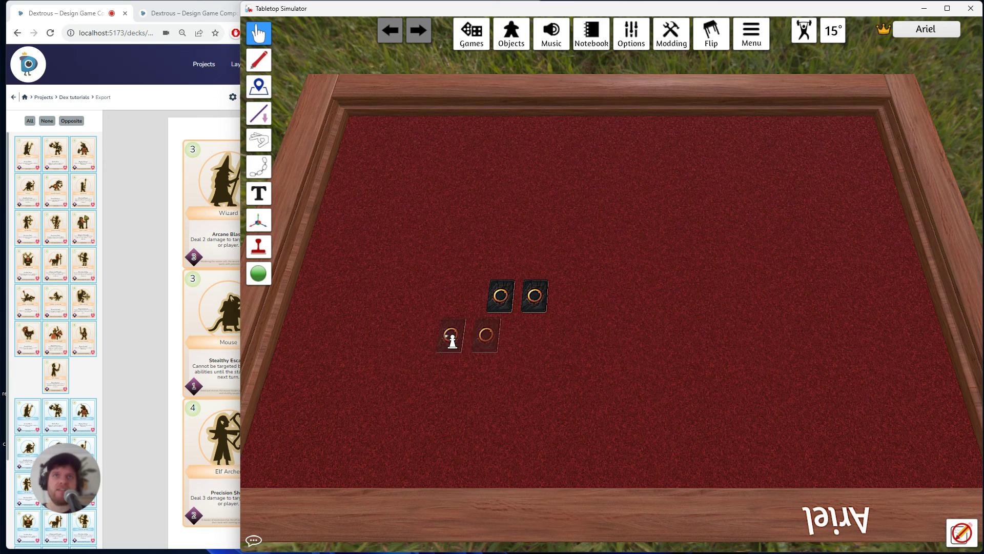
{"action": "right_click", "coordinate": [388, 202]}
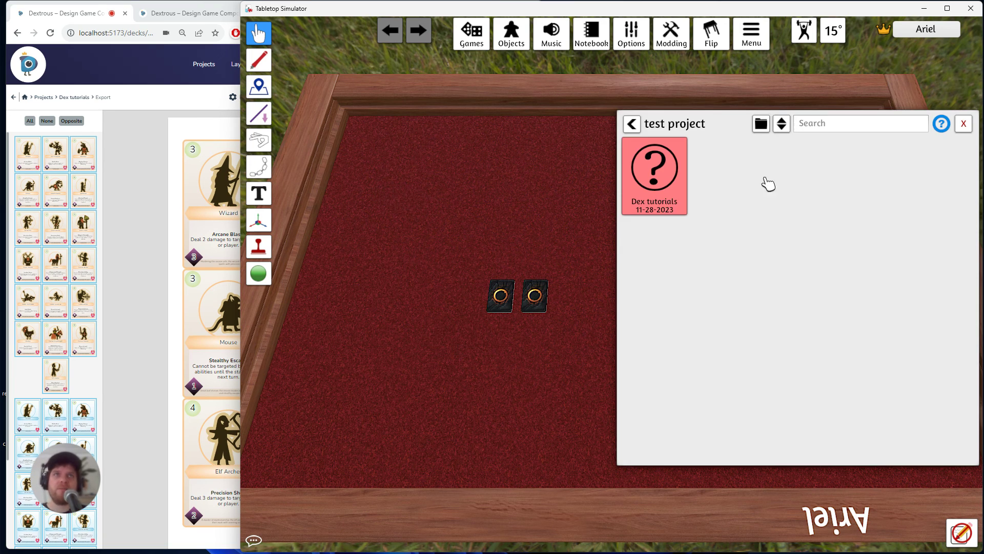
{"action": "left_click", "coordinate": [963, 124]}
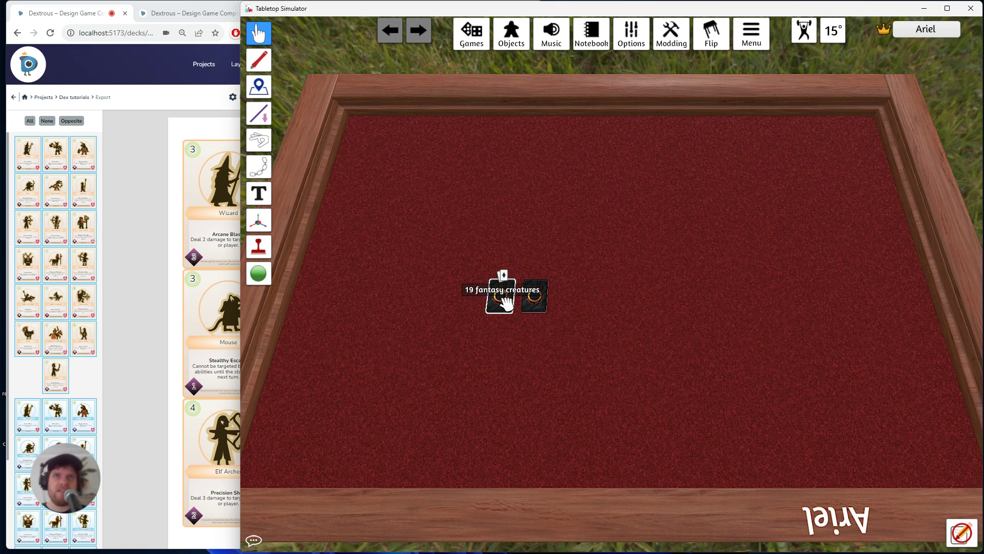
Turn the fantasy creatures deck face up and lay the Elf Warrior and Human Warrior cards beside it
{"action": "left_click_drag", "start_coordinate": [502, 303], "coordinate": [625, 393]}
{"action": "key", "text": "f"}
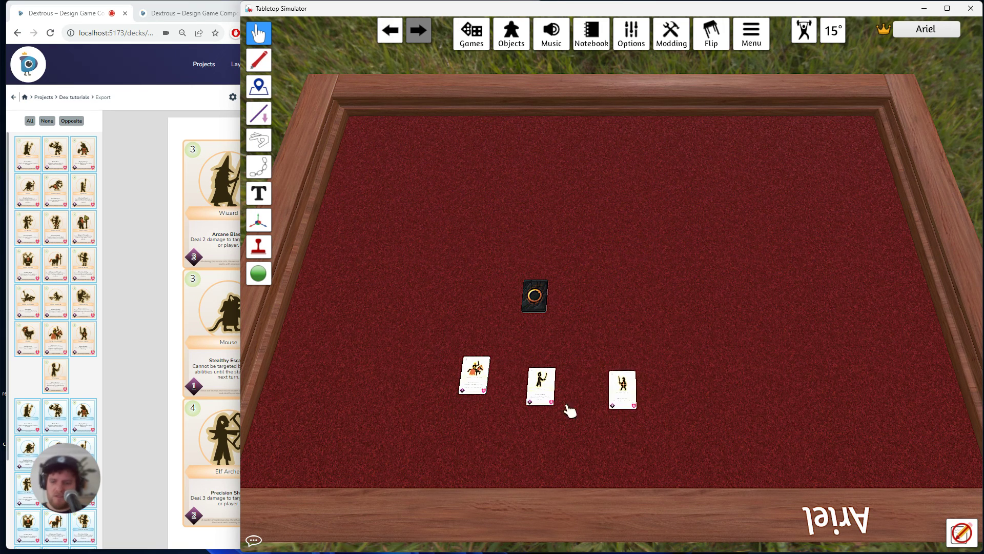
{"action": "key", "text": "alt"}
{"action": "mouse_move", "coordinate": [626, 394]}
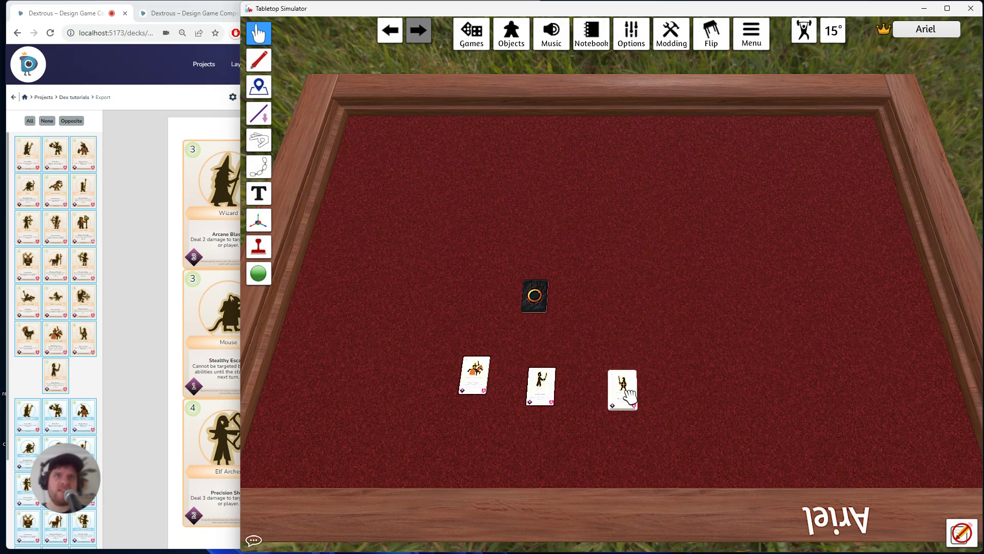
{"action": "left_click_drag", "start_coordinate": [442, 357], "coordinate": [755, 448]}
{"action": "scroll", "coordinate": [562, 461], "scroll_direction": "up", "scroll_amount": 5}
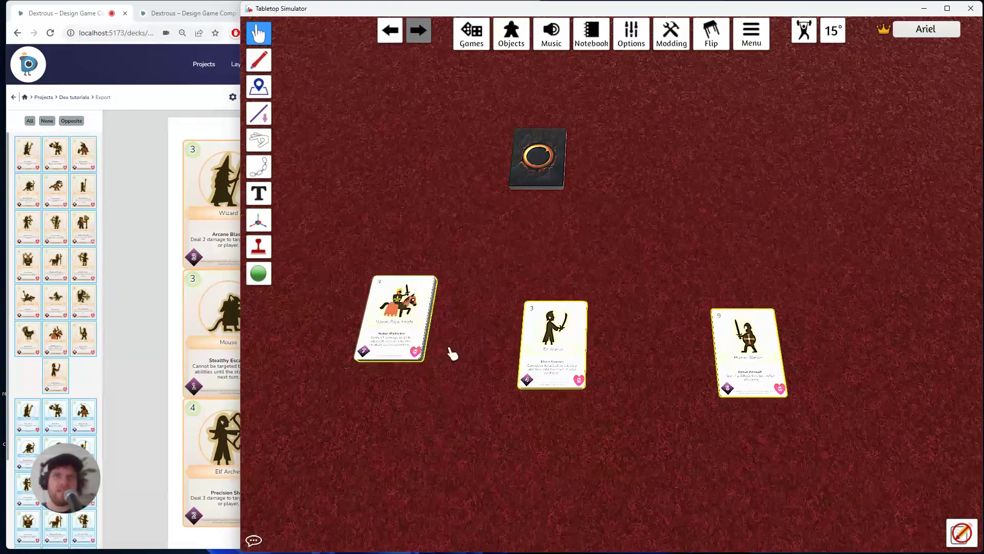
Draw the Human Royal Knight and Chicken cards from the face-up deck and inspect the cards and the blue deck
{"action": "key", "text": "ctrl+v"}
{"action": "left_click_drag", "start_coordinate": [383, 310], "coordinate": [509, 278]}
{"action": "scroll", "coordinate": [586, 379], "scroll_direction": "up", "scroll_amount": 2}
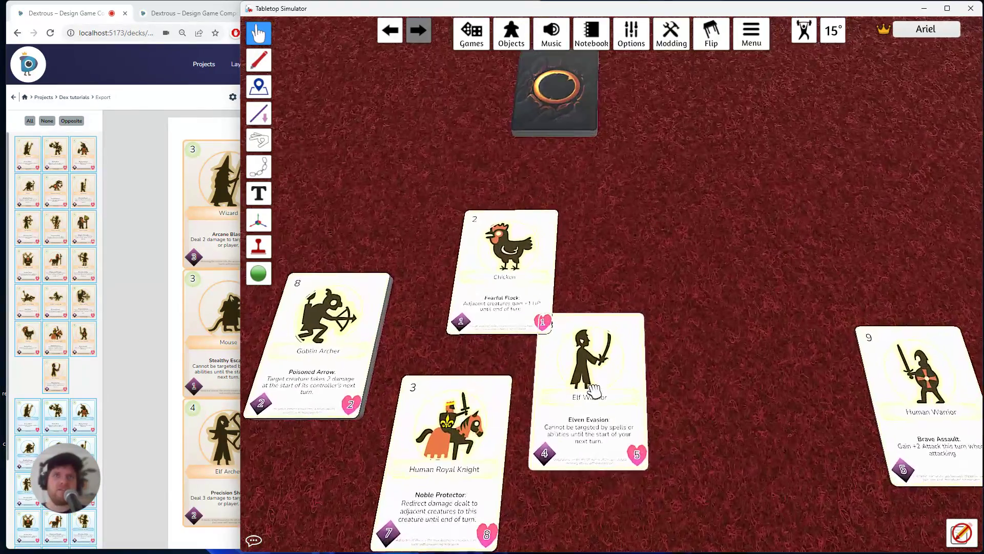
{"action": "scroll", "coordinate": [599, 387], "scroll_direction": "down", "scroll_amount": 4}
{"action": "scroll", "coordinate": [599, 387], "scroll_direction": "up", "scroll_amount": 2}
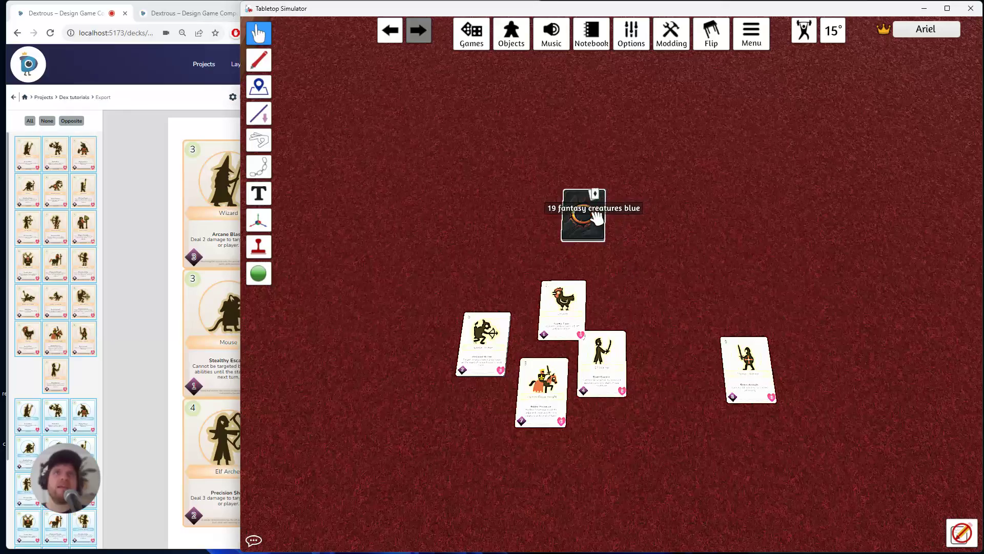
Set the table's ambient lighting to Gradient instead of Background and close the lighting settings
{"action": "left_click", "coordinate": [485, 45]}
{"action": "left_click", "coordinate": [483, 41]}
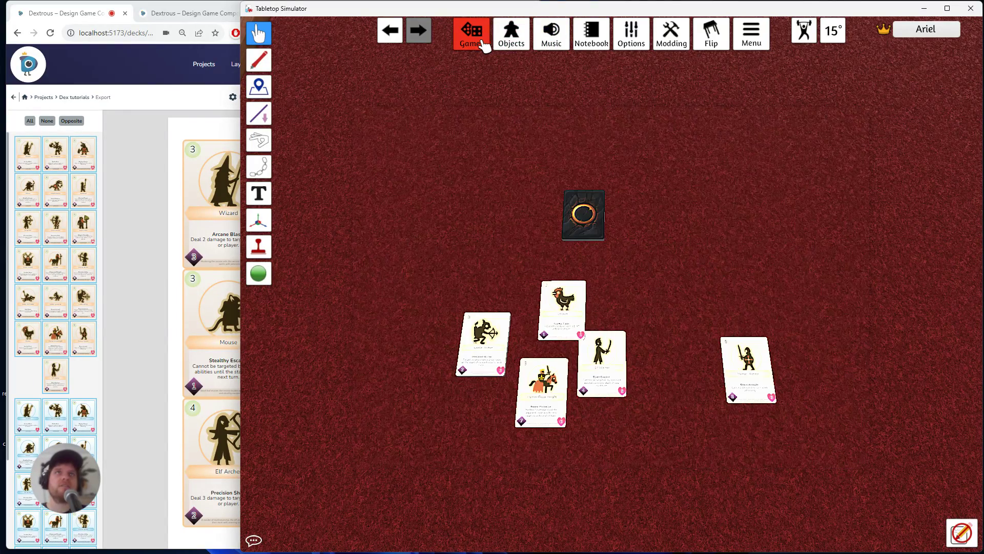
{"action": "left_click", "coordinate": [638, 43]}
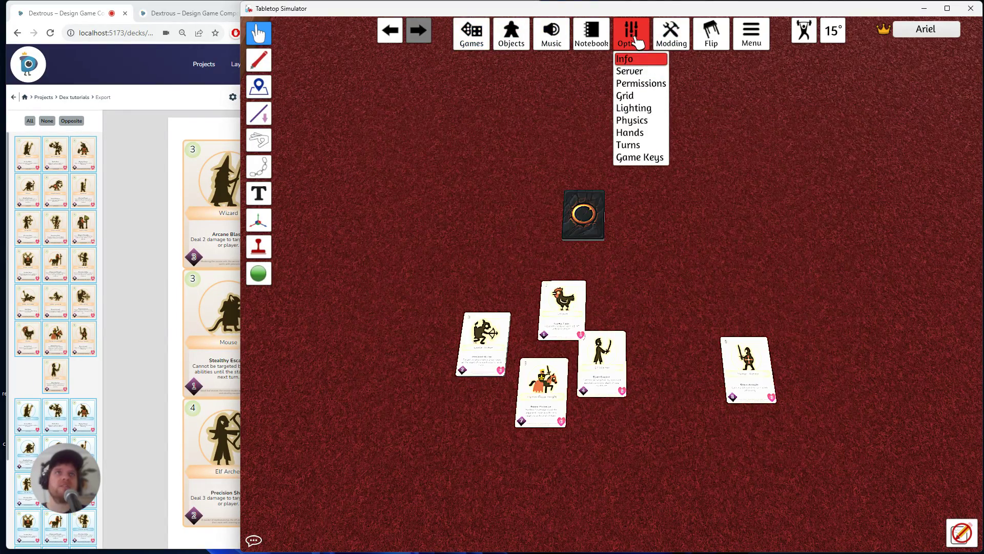
{"action": "left_click", "coordinate": [641, 109]}
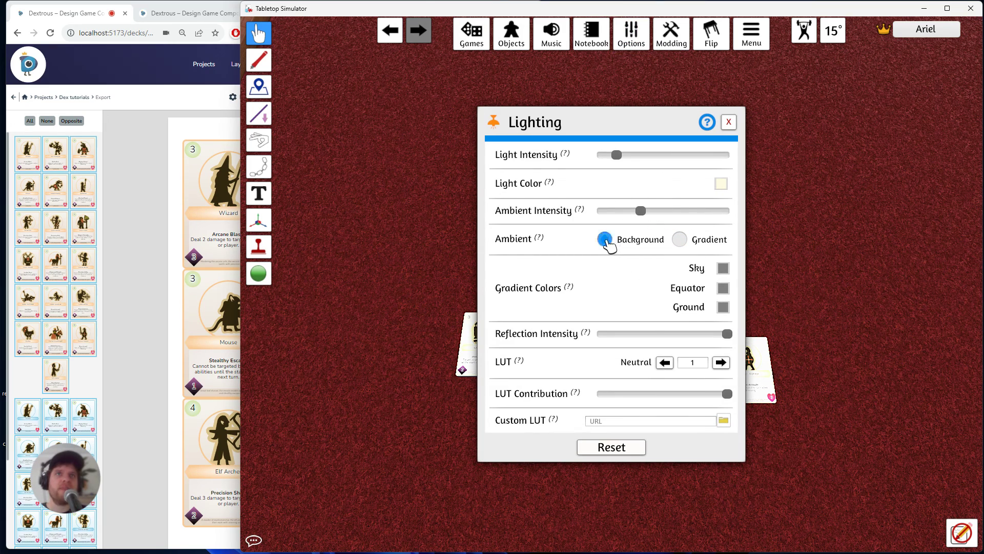
{"action": "left_click", "coordinate": [684, 241]}
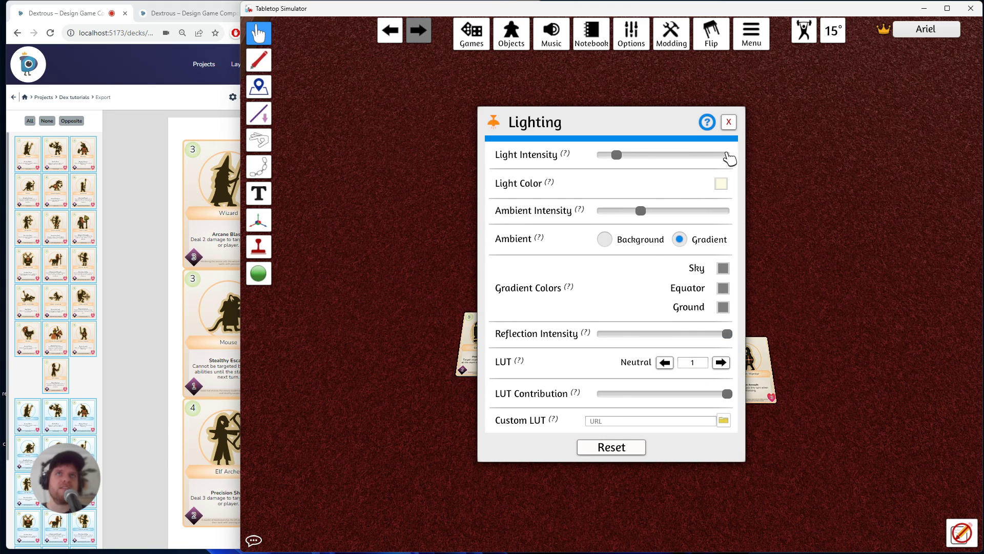
{"action": "left_click", "coordinate": [736, 122]}
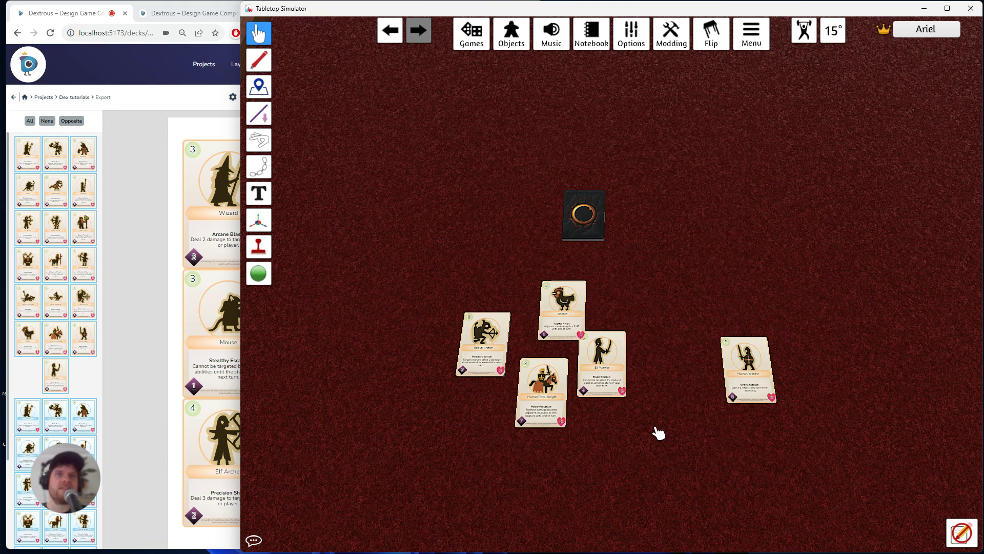
Turn the fantasy creatures blue deck face up and draw the Human Warrior, Elf Warrior and Human Royal Knight cards beside it
{"action": "scroll", "coordinate": [655, 428], "scroll_direction": "up", "scroll_amount": 5}
{"action": "scroll", "coordinate": [672, 424], "scroll_direction": "down", "scroll_amount": 4}
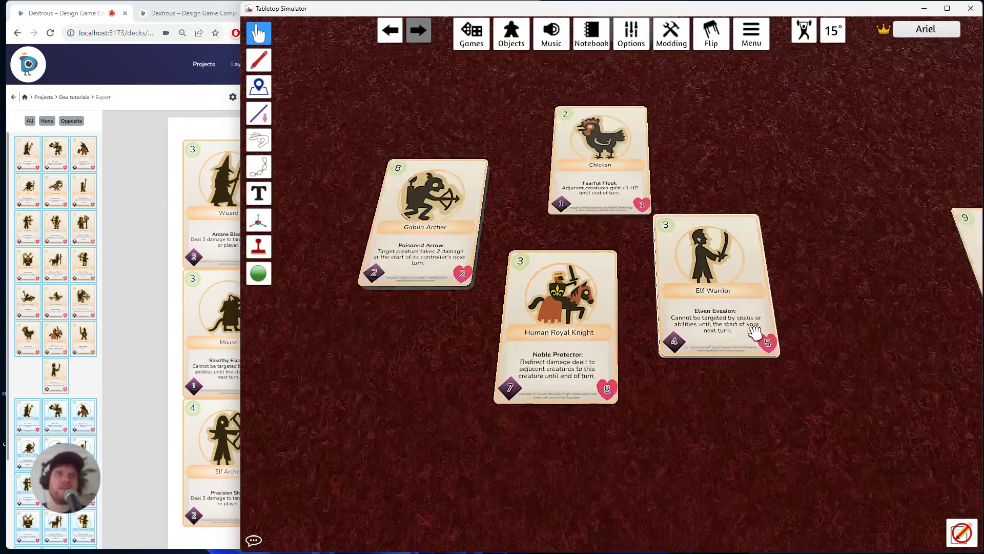
{"action": "scroll", "coordinate": [753, 333], "scroll_direction": "down", "scroll_amount": 5}
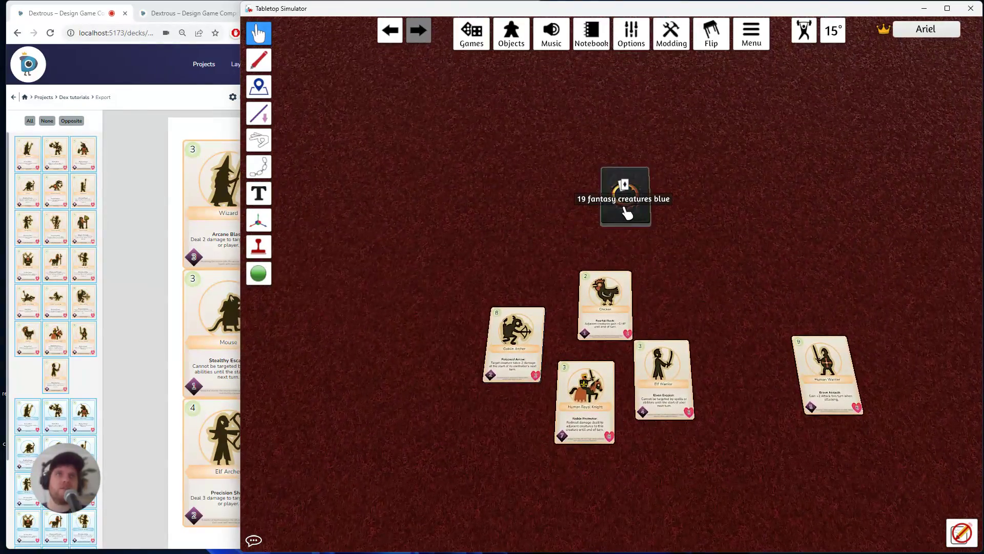
{"action": "mouse_move", "coordinate": [626, 213]}
{"action": "left_mouse_down"}
{"action": "mouse_move", "coordinate": [528, 214]}
{"action": "mouse_move", "coordinate": [628, 185]}
{"action": "left_mouse_up"}
{"action": "key", "text": "f"}
{"action": "left_click_drag", "start_coordinate": [538, 205], "coordinate": [666, 228]}
{"action": "scroll", "coordinate": [667, 295], "scroll_direction": "down", "scroll_amount": 1}
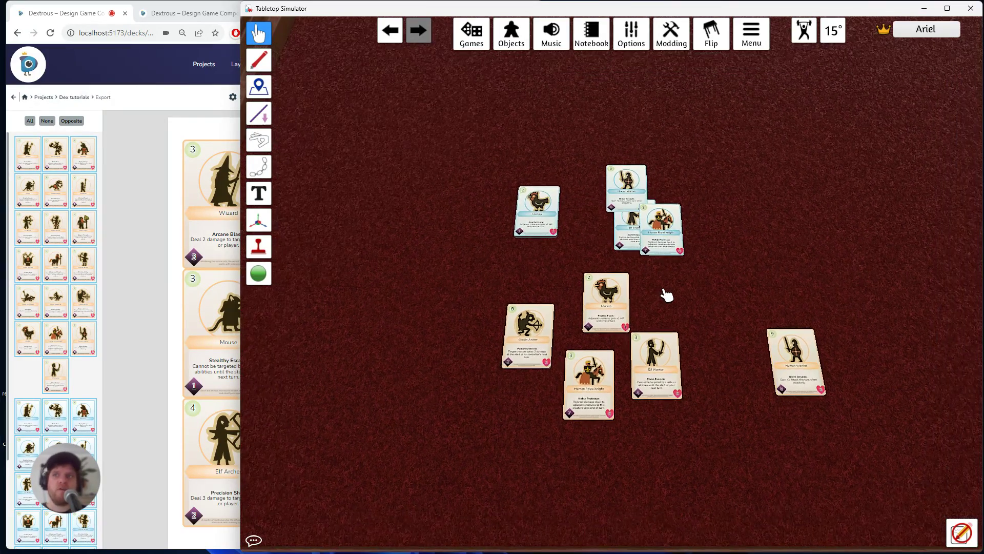
Arrange the three blue cards in a row at the table's far side, with the blue deck face down beside them
{"action": "scroll", "coordinate": [666, 307], "scroll_direction": "down", "scroll_amount": 5}
{"action": "scroll", "coordinate": [666, 308], "scroll_direction": "up", "scroll_amount": 3}
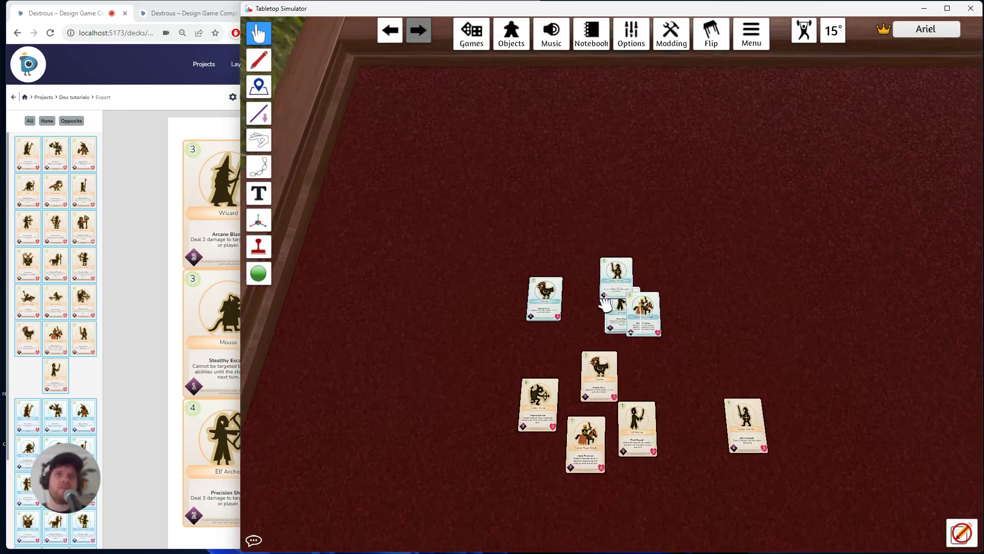
{"action": "left_click_drag", "start_coordinate": [560, 285], "coordinate": [642, 176]}
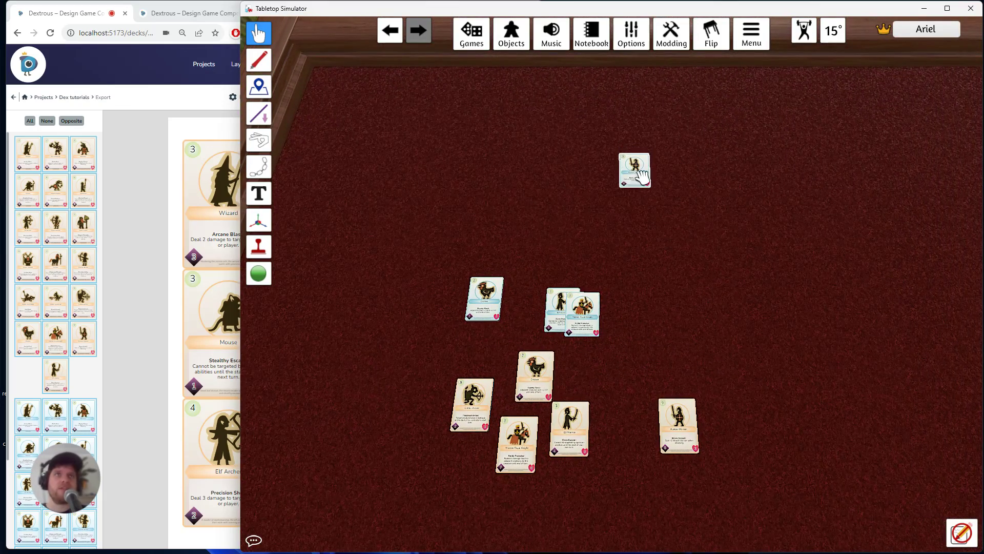
{"action": "left_click_drag", "start_coordinate": [583, 318], "coordinate": [672, 174]}
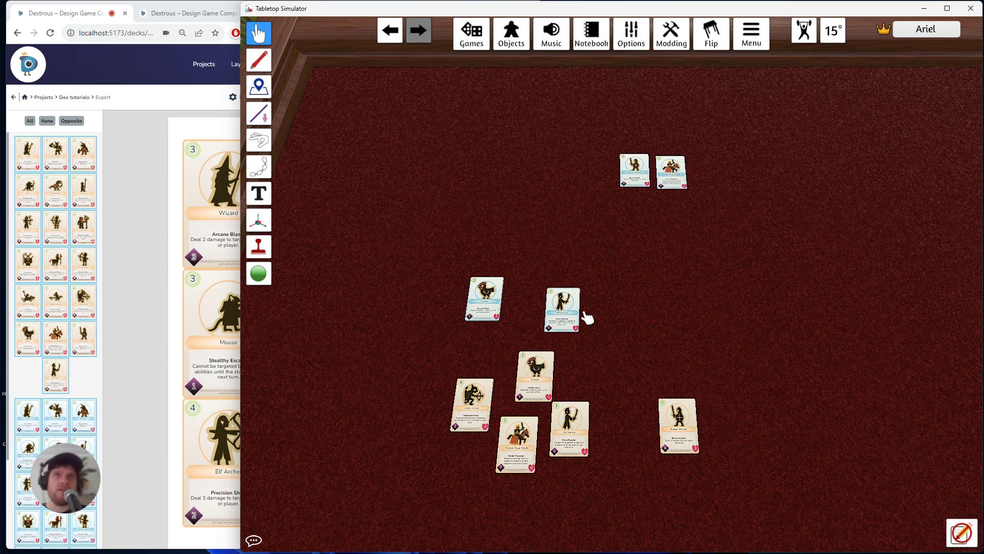
{"action": "left_click_drag", "start_coordinate": [587, 318], "coordinate": [714, 172]}
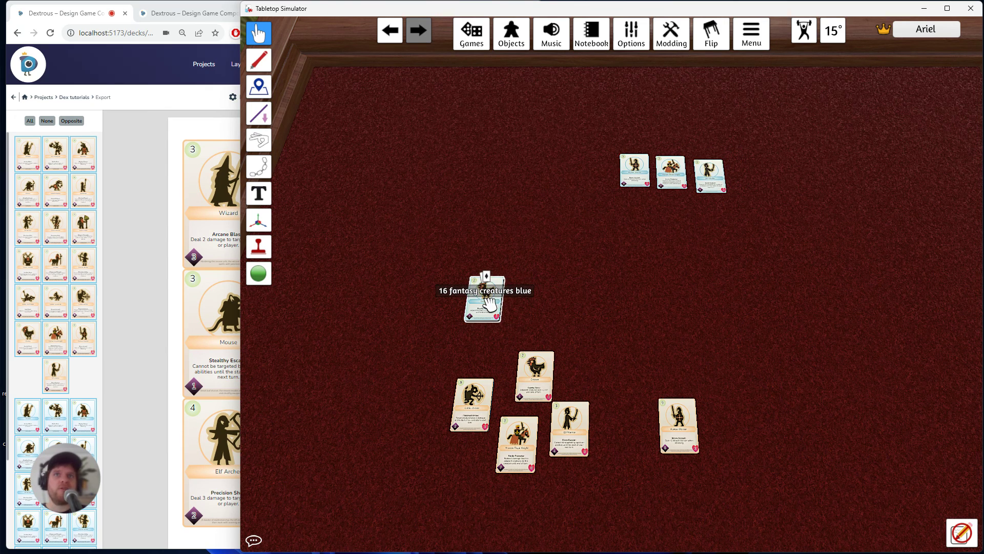
{"action": "left_click_drag", "start_coordinate": [490, 304], "coordinate": [579, 180]}
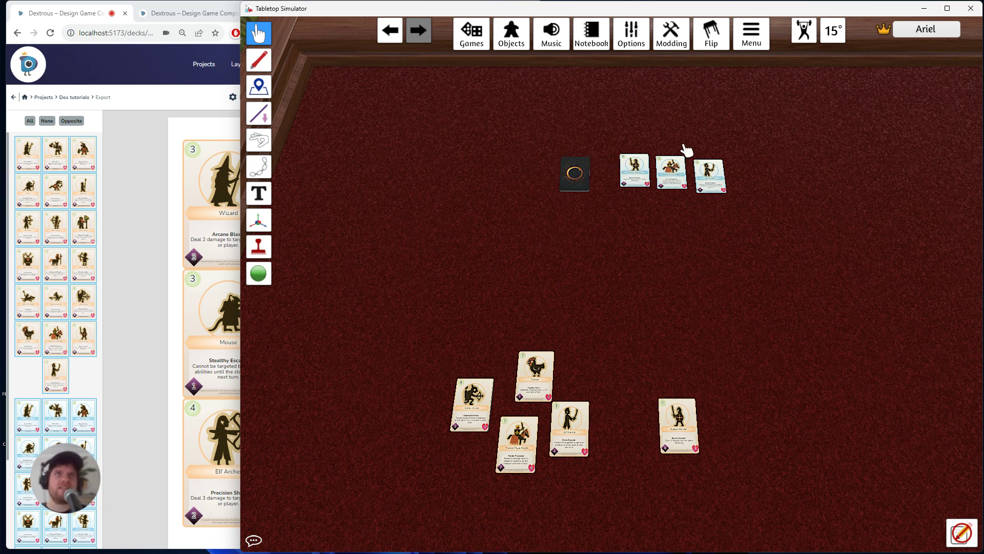
{"action": "left_click_drag", "start_coordinate": [633, 178], "coordinate": [659, 179]}
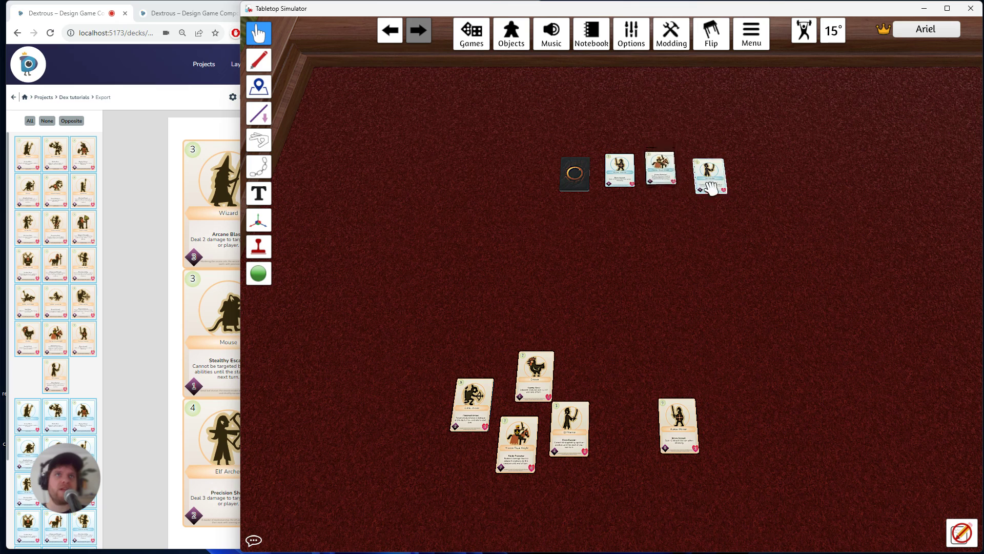
{"action": "left_click_drag", "start_coordinate": [717, 190], "coordinate": [703, 172]}
Gather the orange cards into their deck, then lay Wizard, Human Warrior and Orc Champion in a near row beside the face-down deck
{"action": "left_click_drag", "start_coordinate": [429, 347], "coordinate": [615, 509]}
{"action": "key", "text": "g"}
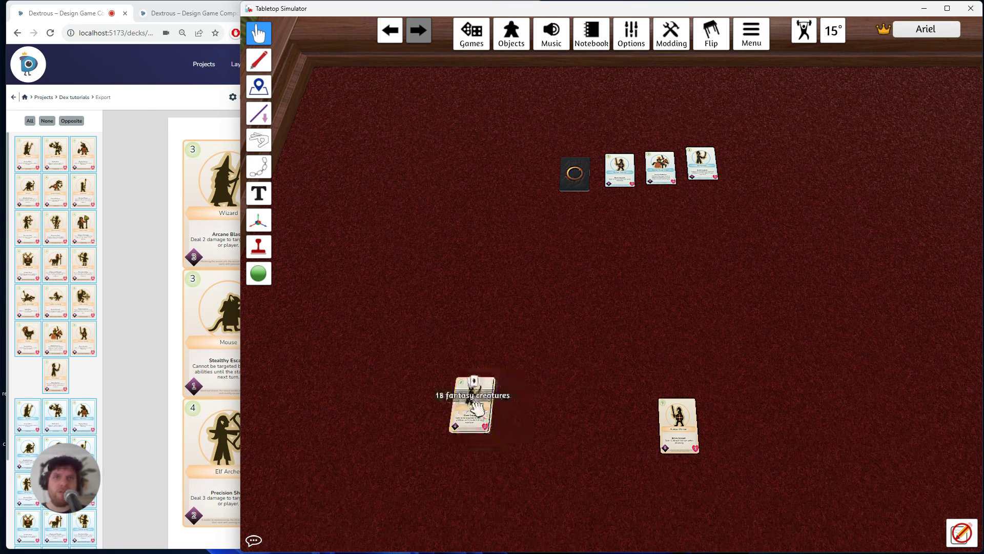
{"action": "key", "text": "f"}
{"action": "left_click_drag", "start_coordinate": [487, 410], "coordinate": [713, 415]}
{"action": "key", "text": "f"}
{"action": "key", "text": "f"}
{"action": "left_click_drag", "start_coordinate": [481, 400], "coordinate": [581, 407]}
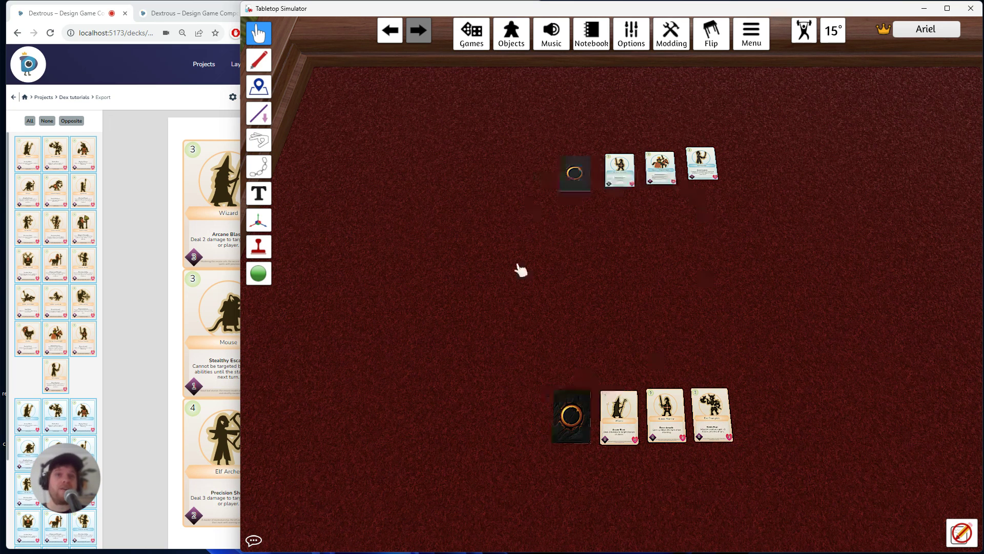
Straighten the row of blue cards and examine the Wizard card in the near row up close
{"action": "scroll", "coordinate": [728, 339], "scroll_direction": "down", "scroll_amount": 5}
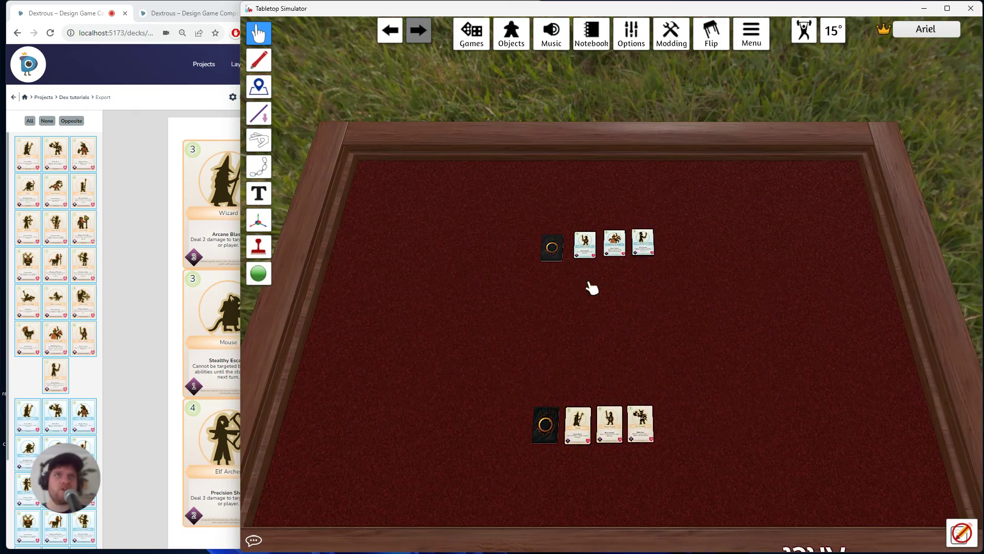
{"action": "scroll", "coordinate": [633, 329], "scroll_direction": "up", "scroll_amount": 5}
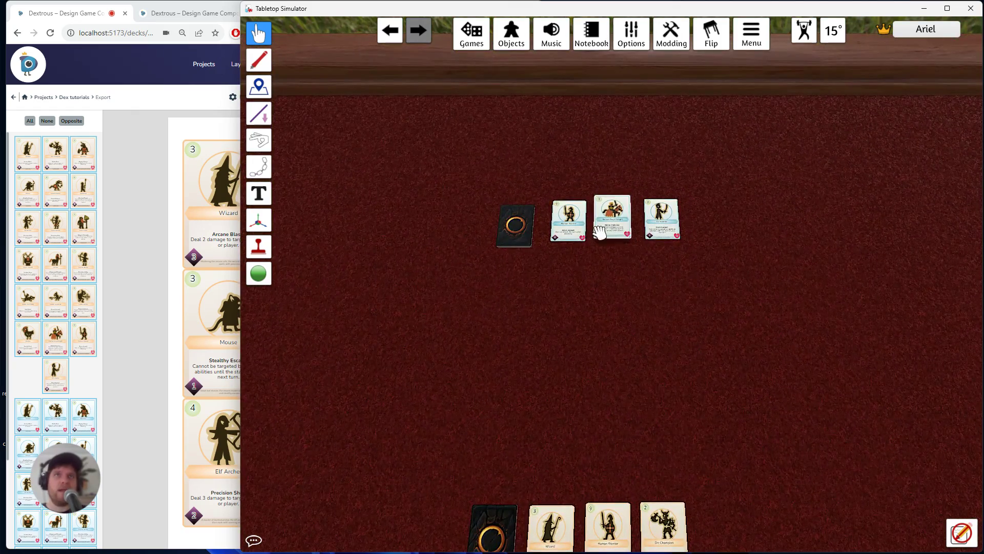
{"action": "left_click_drag", "start_coordinate": [568, 226], "coordinate": [650, 234]}
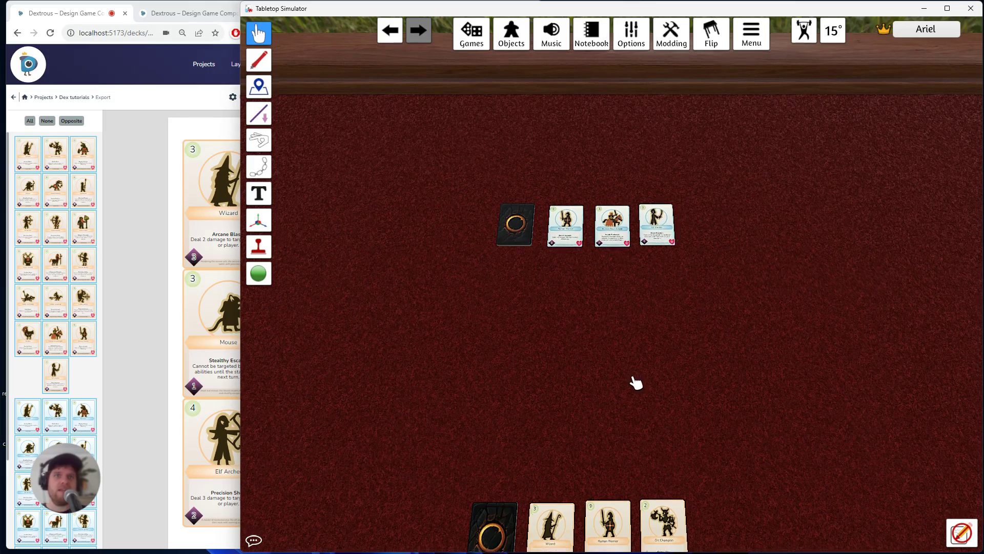
{"action": "scroll", "coordinate": [619, 432], "scroll_direction": "up", "scroll_amount": 5}
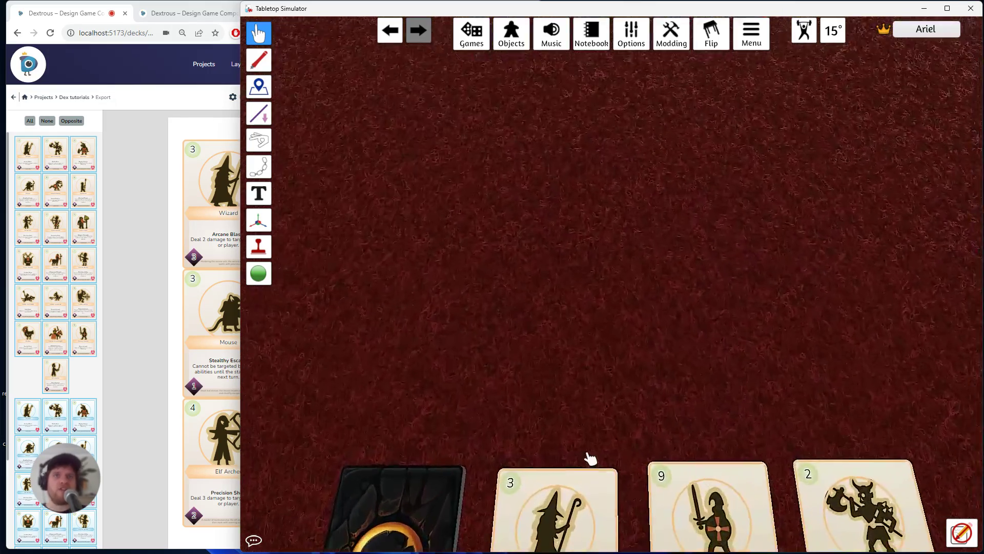
{"action": "scroll", "coordinate": [589, 459], "scroll_direction": "down", "scroll_amount": 3}
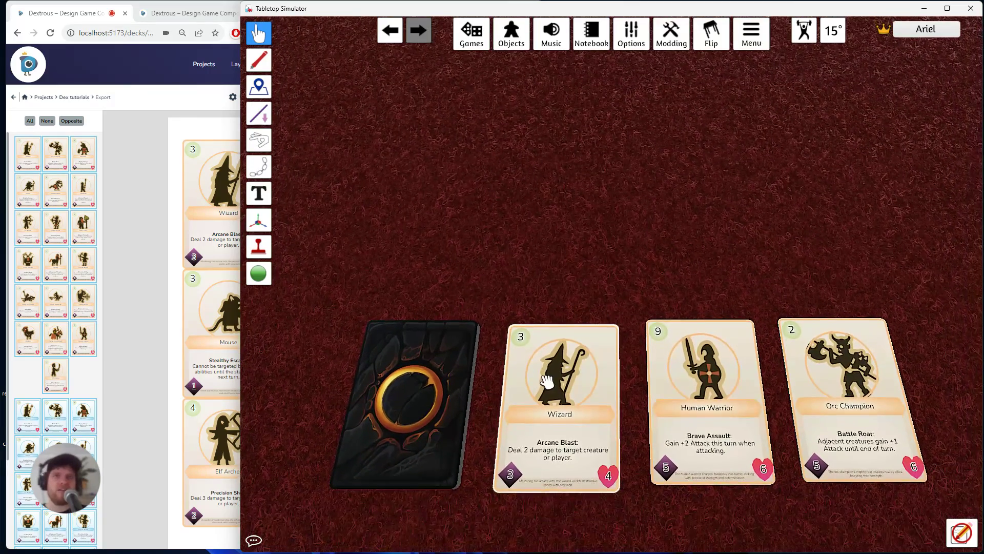
{"action": "key", "text": "d"}
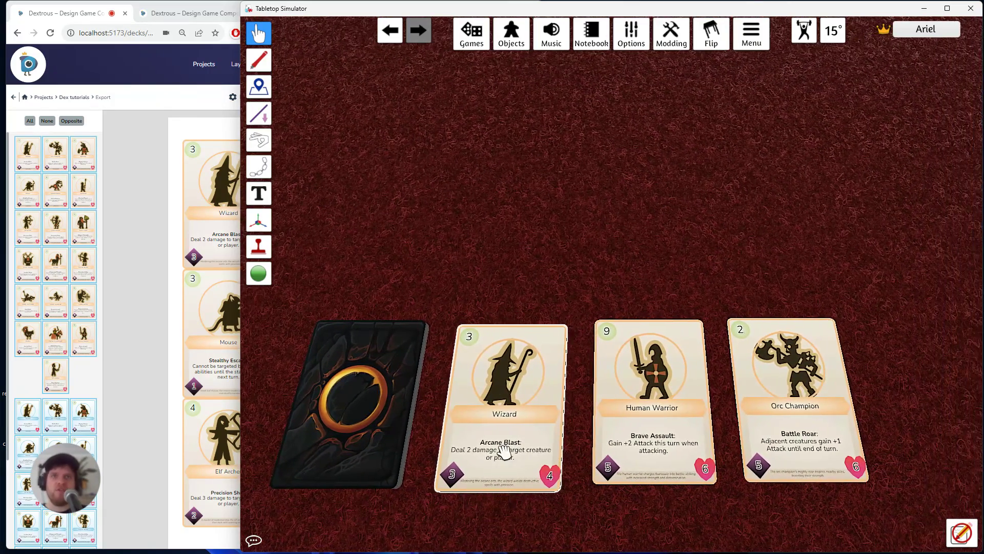
{"action": "key", "text": "a"}
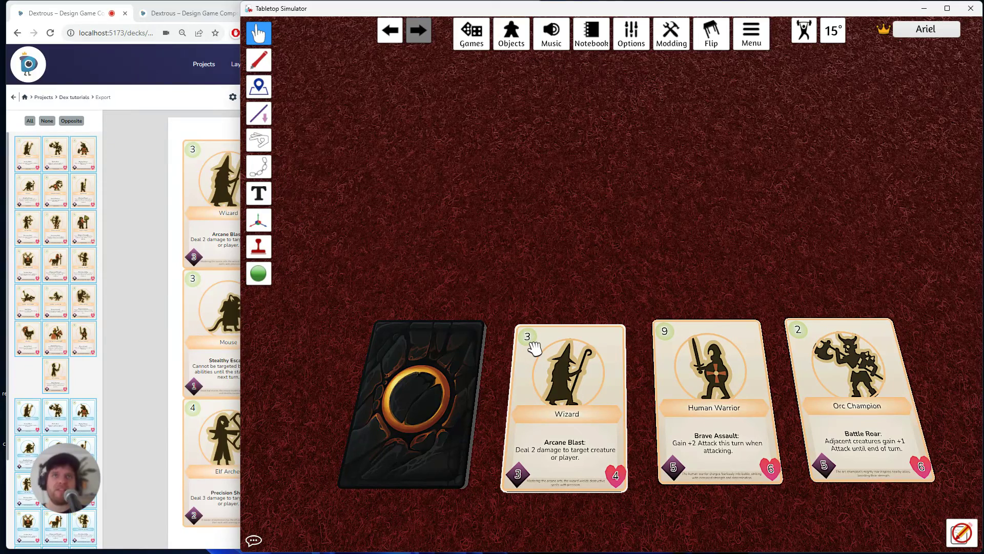
Switch to Dextrous in the browser, return to the Dex tutorials project and set the Wizard card's ManaCost to 4
{"action": "left_click", "coordinate": [123, 172]}
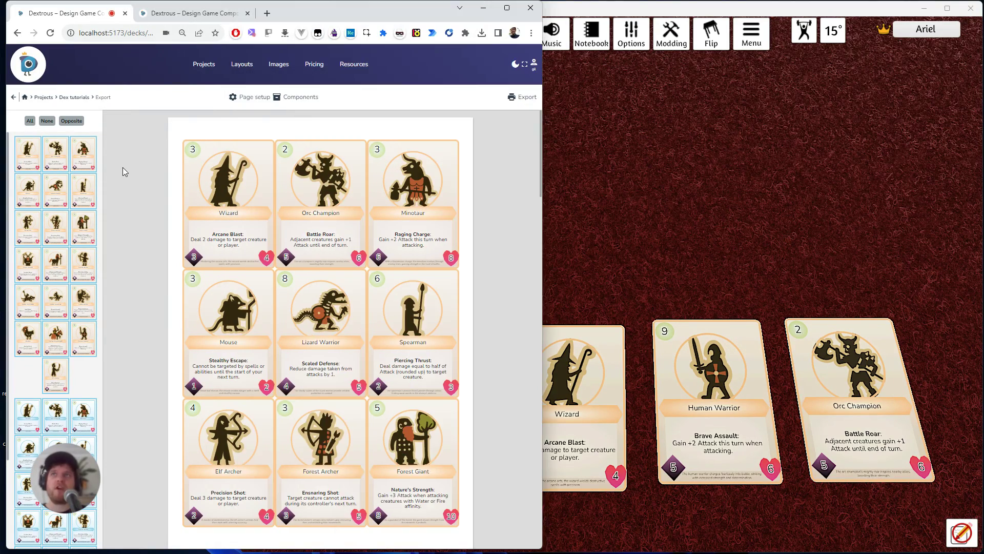
{"action": "left_click", "coordinate": [73, 98]}
{"action": "left_click", "coordinate": [75, 182]}
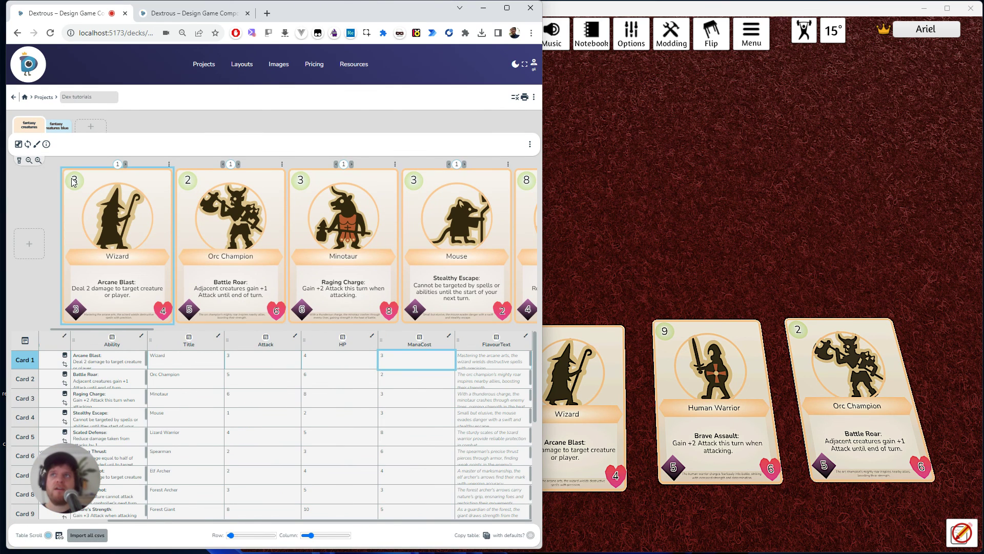
{"action": "left_click", "coordinate": [381, 357]}
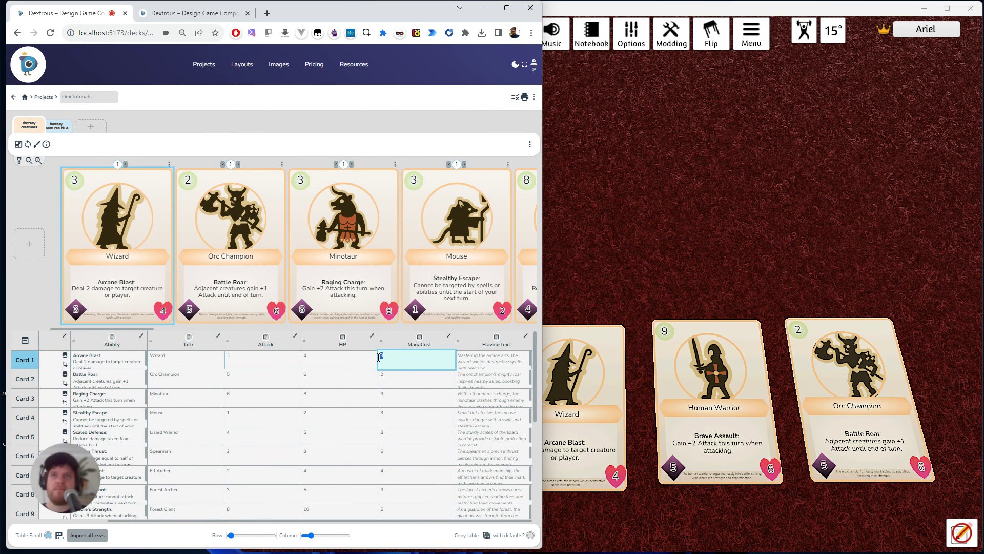
{"action": "left_click", "coordinate": [347, 372]}
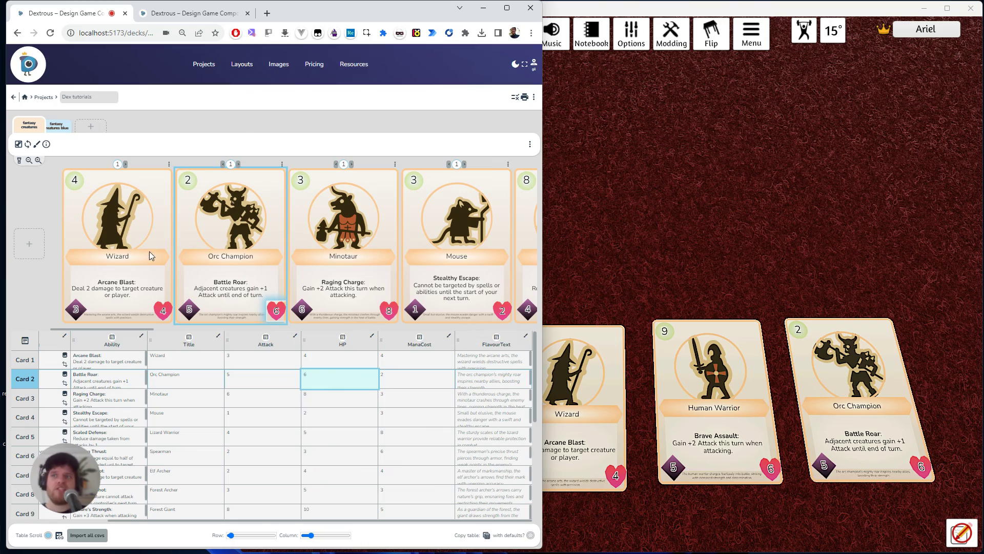
Switch back to Tabletop Simulator, make sure Mod Caching is off in the game configuration and close it
{"action": "left_click", "coordinate": [659, 204]}
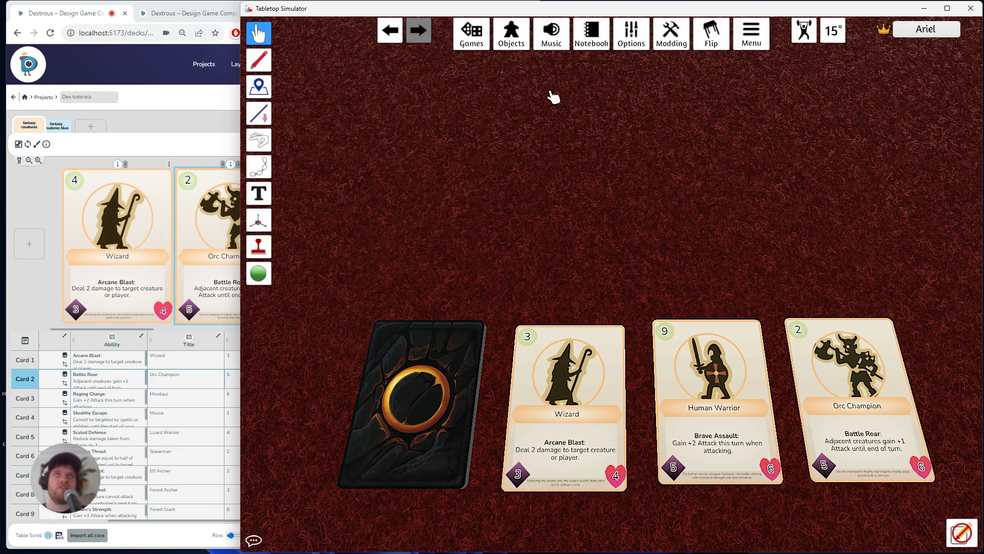
{"action": "scroll", "coordinate": [612, 282], "scroll_direction": "down", "scroll_amount": 5}
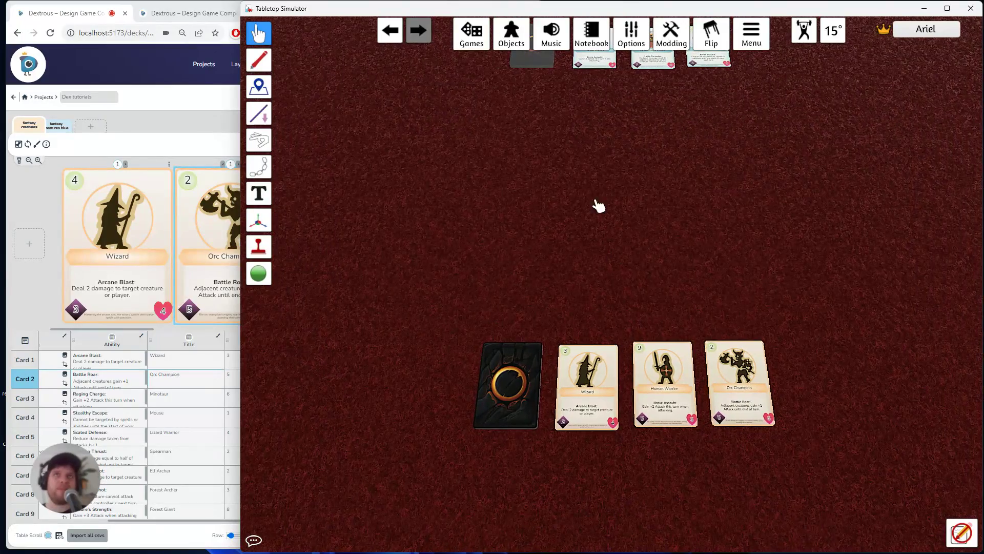
{"action": "key", "text": "d"}
{"action": "left_click", "coordinate": [769, 45]}
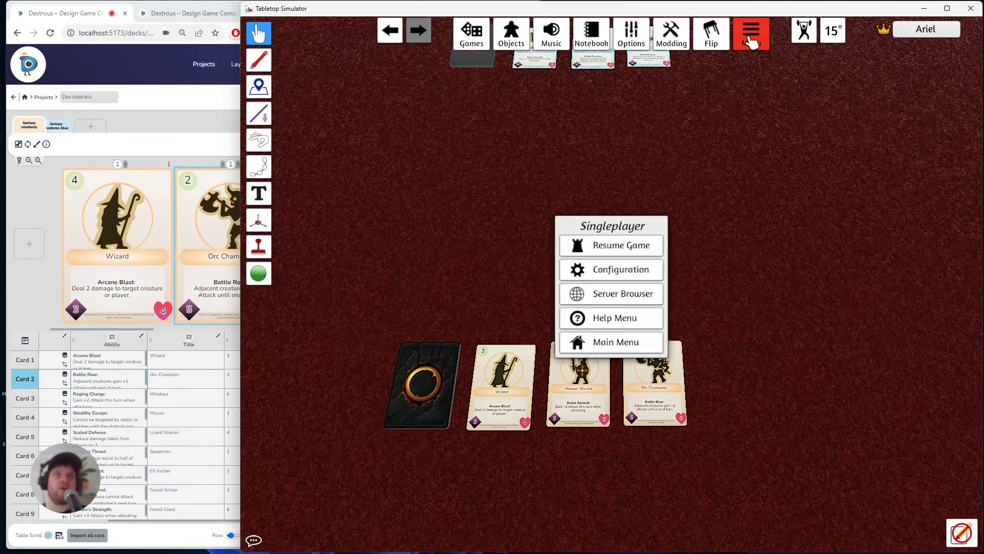
{"action": "left_click", "coordinate": [636, 272]}
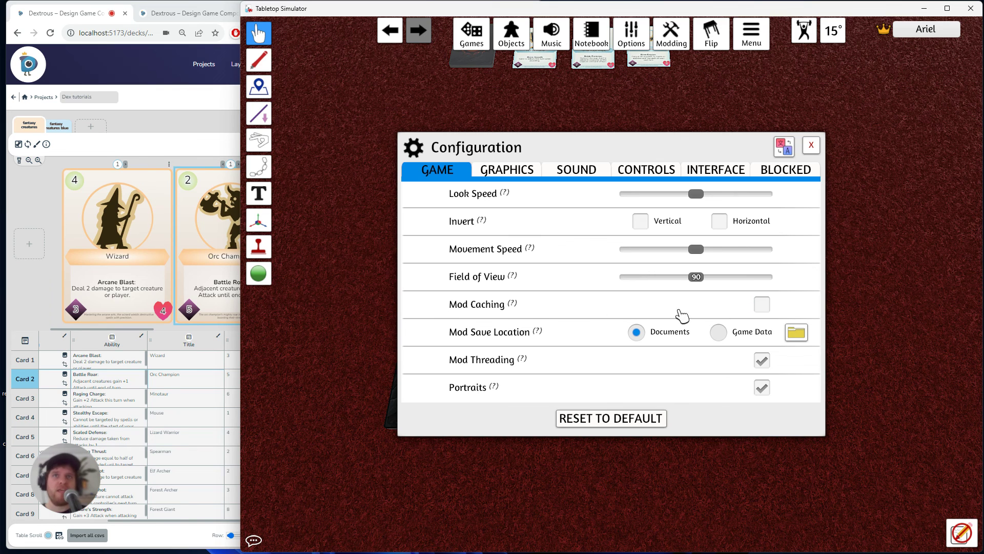
{"action": "mouse_move", "coordinate": [505, 310]}
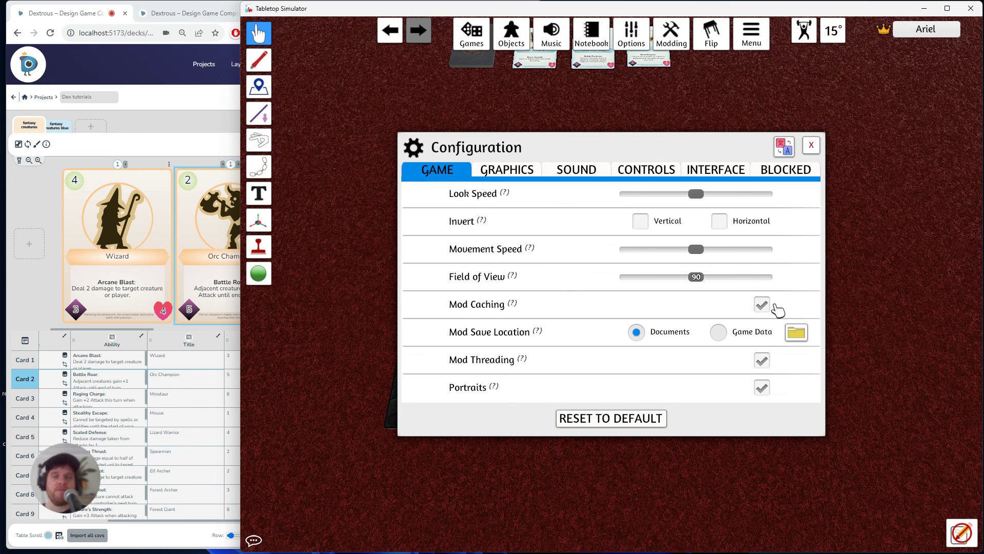
{"action": "left_click", "coordinate": [763, 305]}
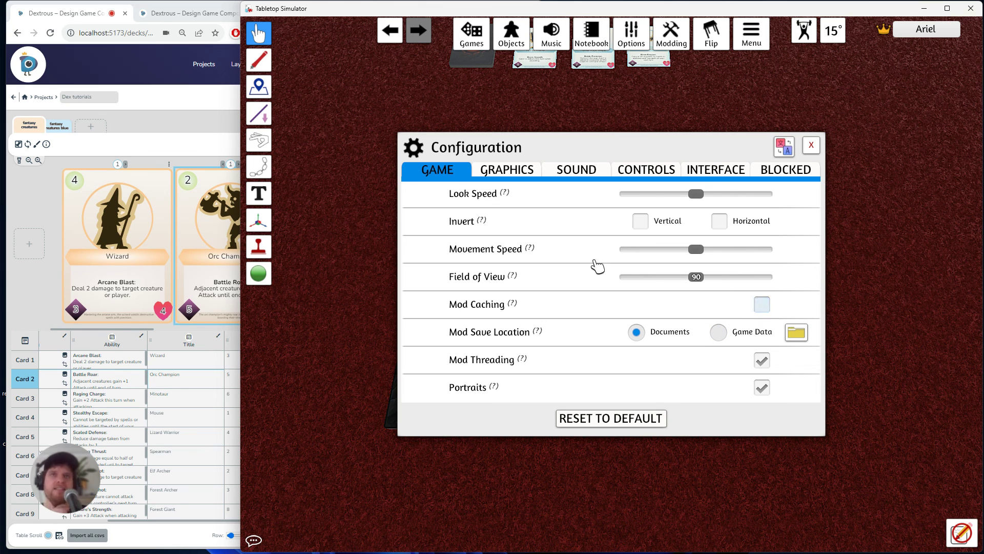
{"action": "left_click", "coordinate": [811, 146]}
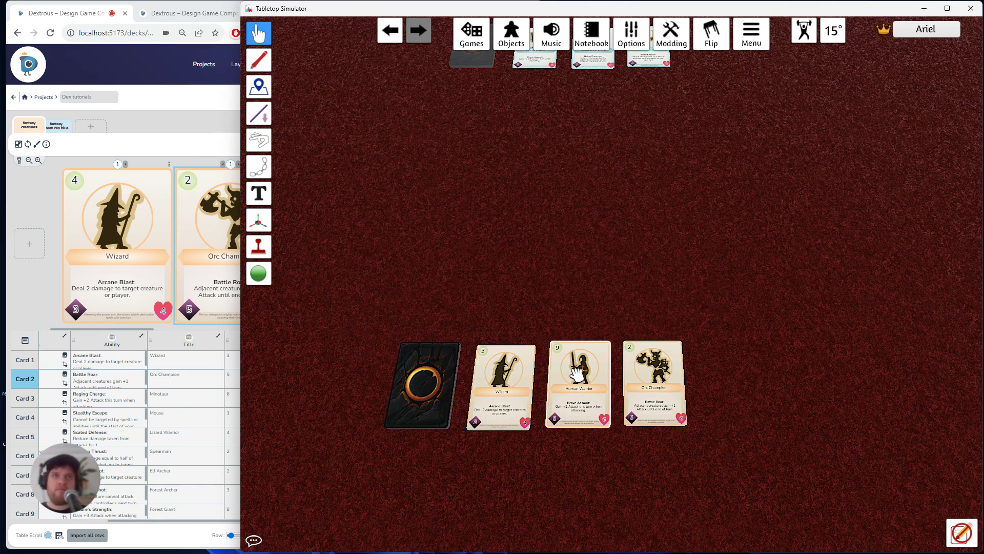
{"action": "scroll", "coordinate": [661, 266], "scroll_direction": "up", "scroll_amount": 2}
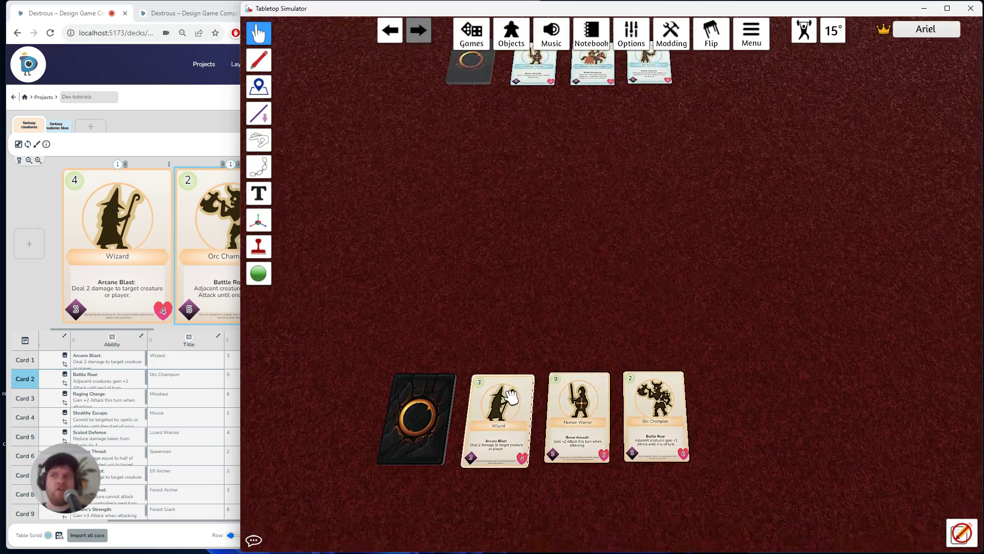
Save the current table in a new save slot in the root folder as "gil test tts update" and close the save list
{"action": "scroll", "coordinate": [667, 205], "scroll_direction": "up", "scroll_amount": 2}
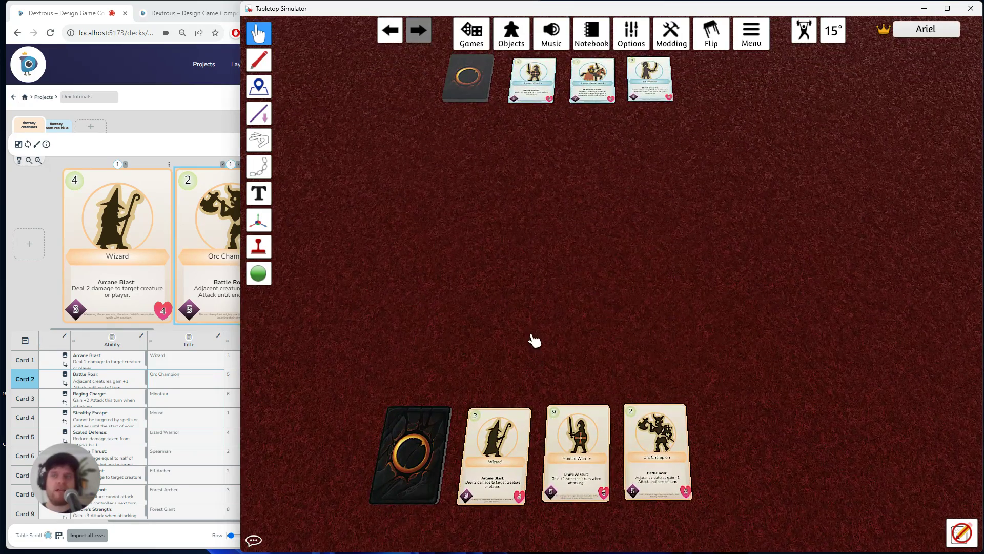
{"action": "scroll", "coordinate": [535, 338], "scroll_direction": "down", "scroll_amount": 2}
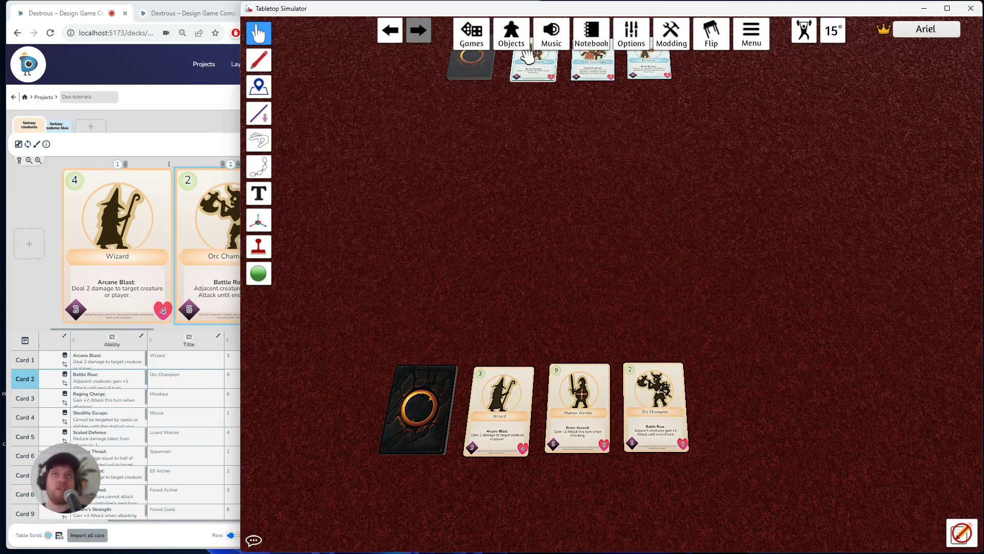
{"action": "left_click", "coordinate": [485, 43]}
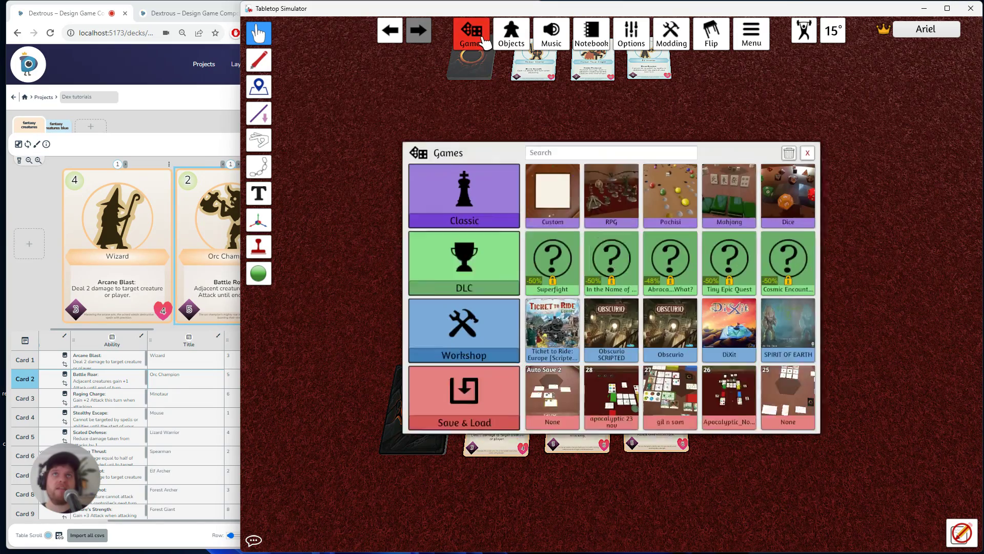
{"action": "left_click", "coordinate": [454, 415]}
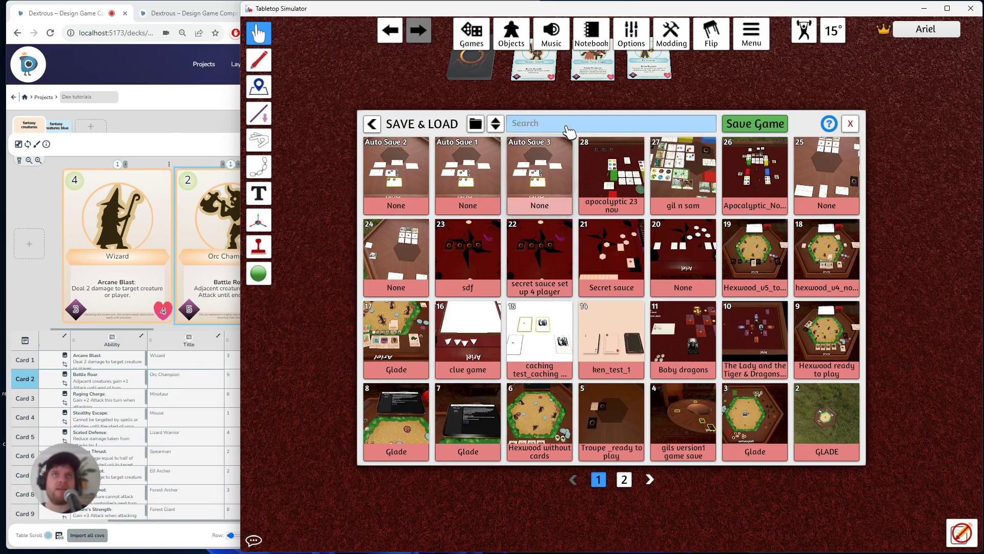
{"action": "left_click", "coordinate": [755, 123]}
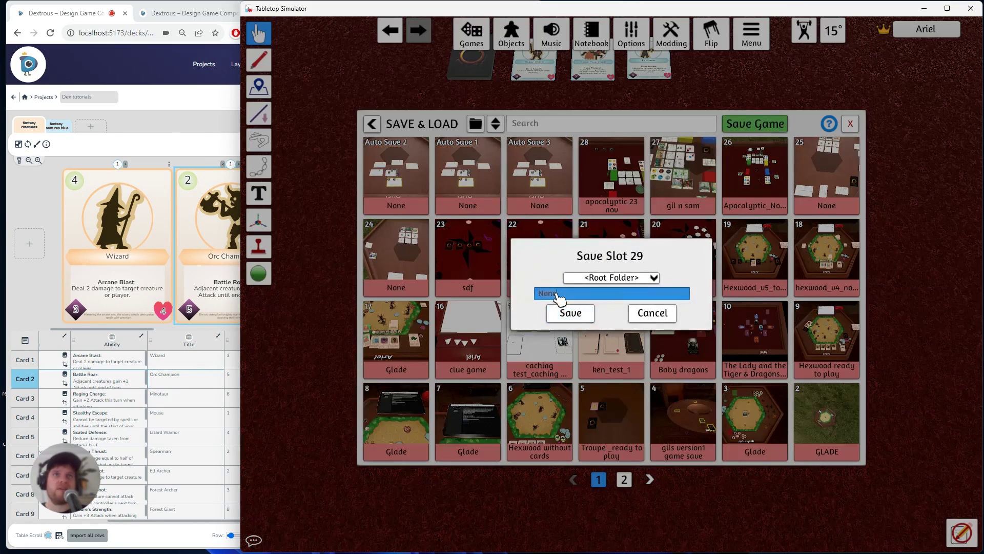
{"action": "left_click", "coordinate": [538, 293]}
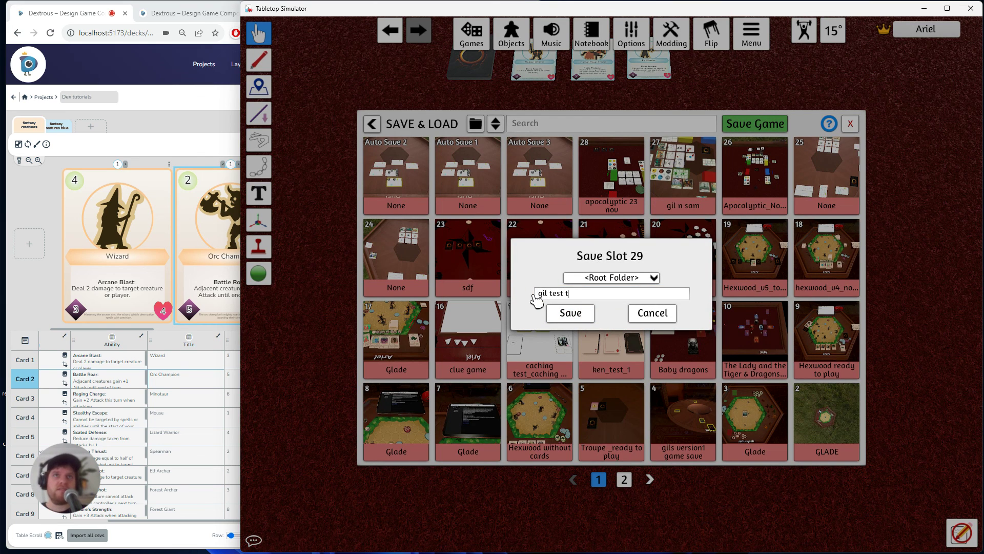
{"action": "left_click", "coordinate": [584, 313]}
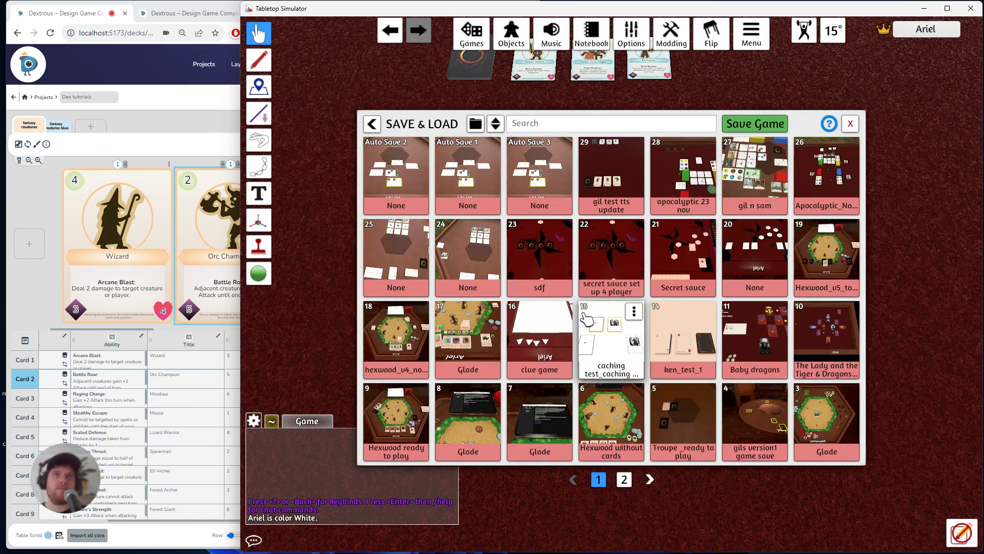
{"action": "left_click", "coordinate": [851, 124]}
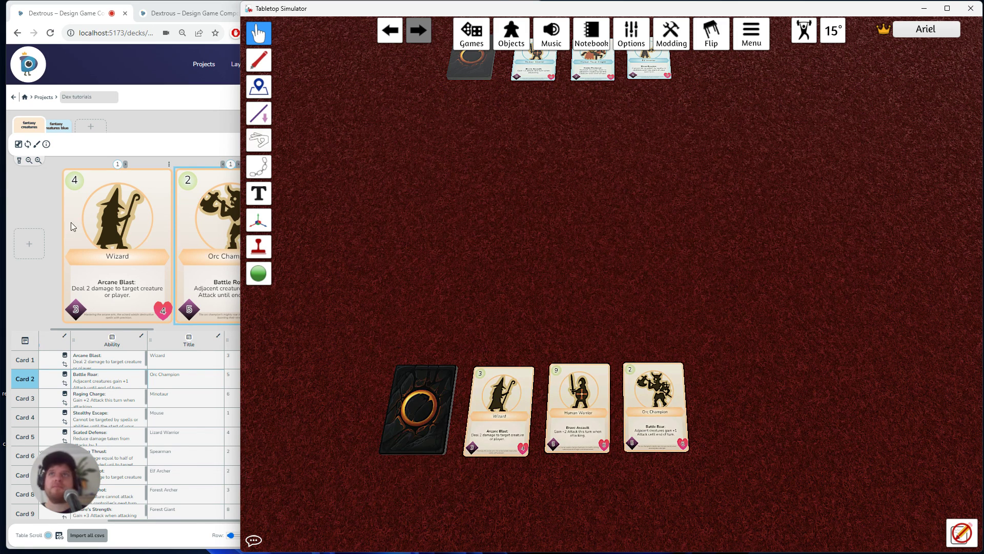
Switch to Dextrous in the browser, generate a Tabletop Simulator file for the fantasy creatures component and dismiss the JSON download dialog
{"action": "left_click", "coordinate": [142, 145]}
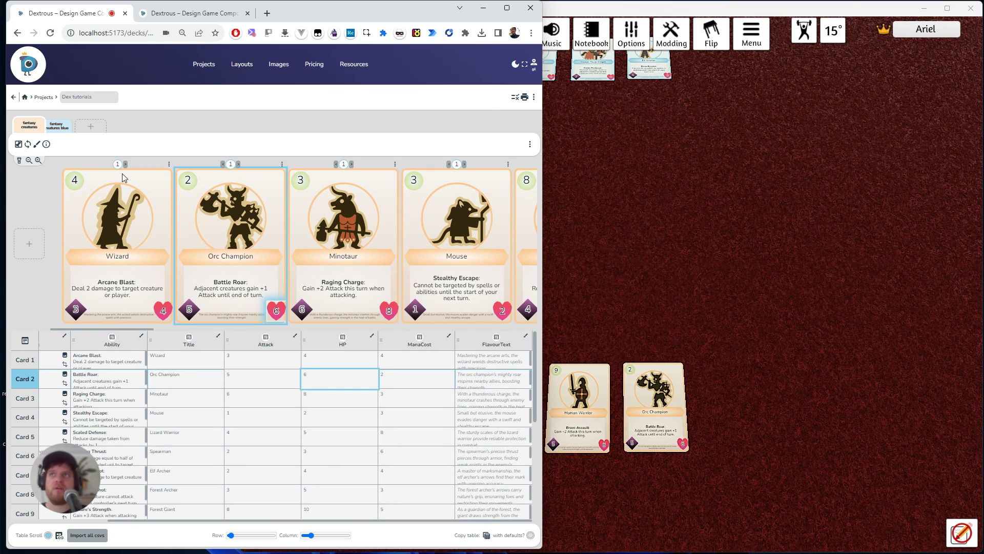
{"action": "left_click", "coordinate": [532, 146]}
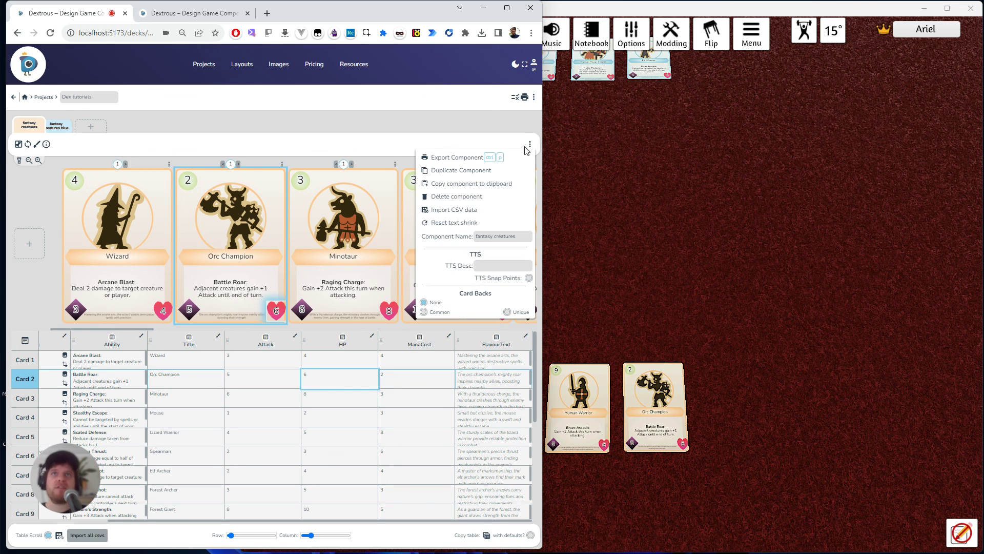
{"action": "left_click", "coordinate": [457, 160]}
{"action": "left_click", "coordinate": [525, 96]}
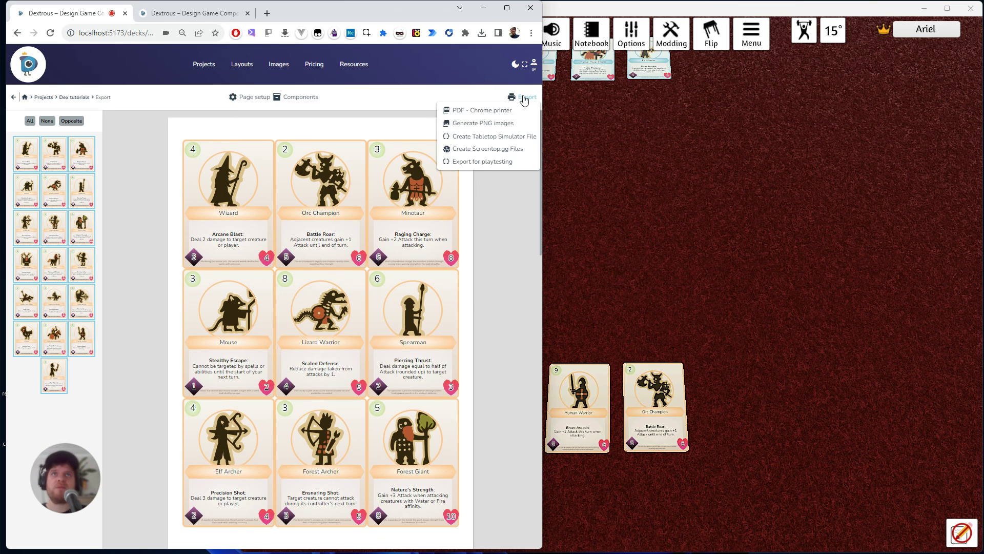
{"action": "left_click", "coordinate": [501, 139]}
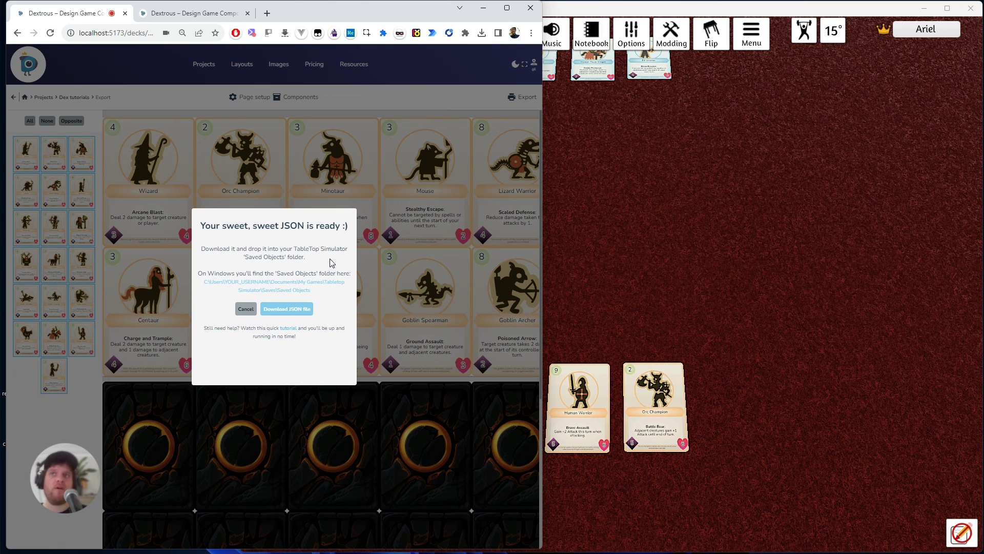
{"action": "left_click", "coordinate": [285, 312]}
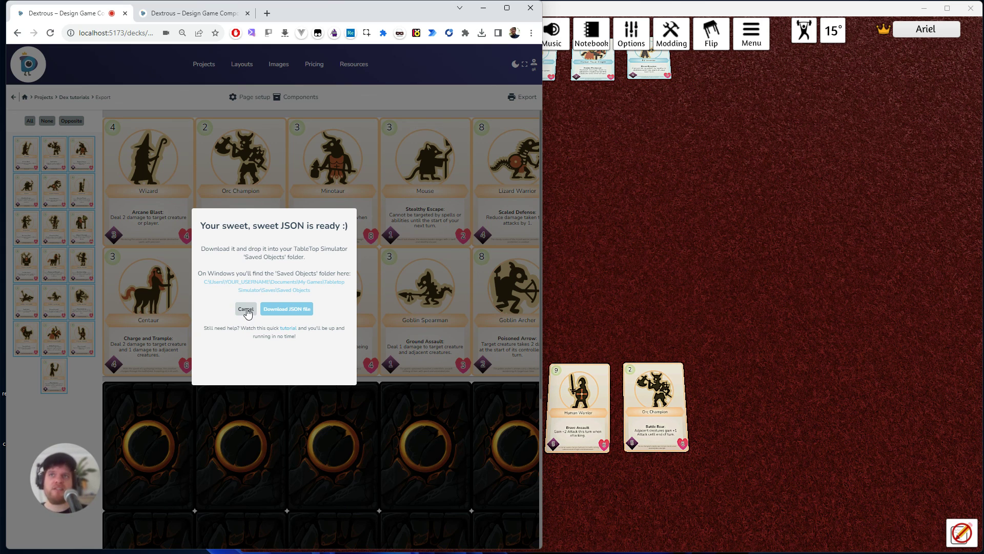
{"action": "left_click", "coordinate": [246, 310]}
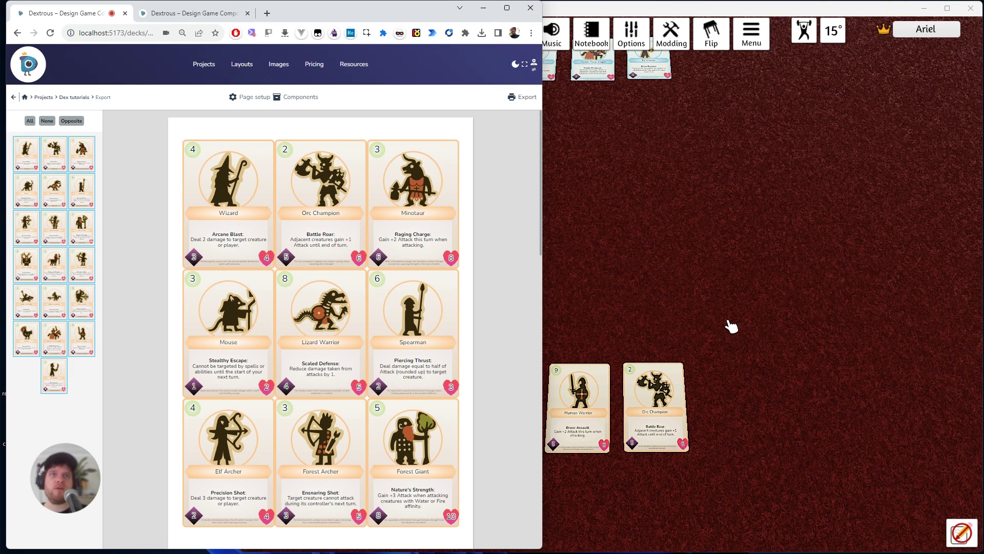
Switch back to Tabletop Simulator, leave the table for the main menu and create a new singleplayer game
{"action": "left_click", "coordinate": [641, 275]}
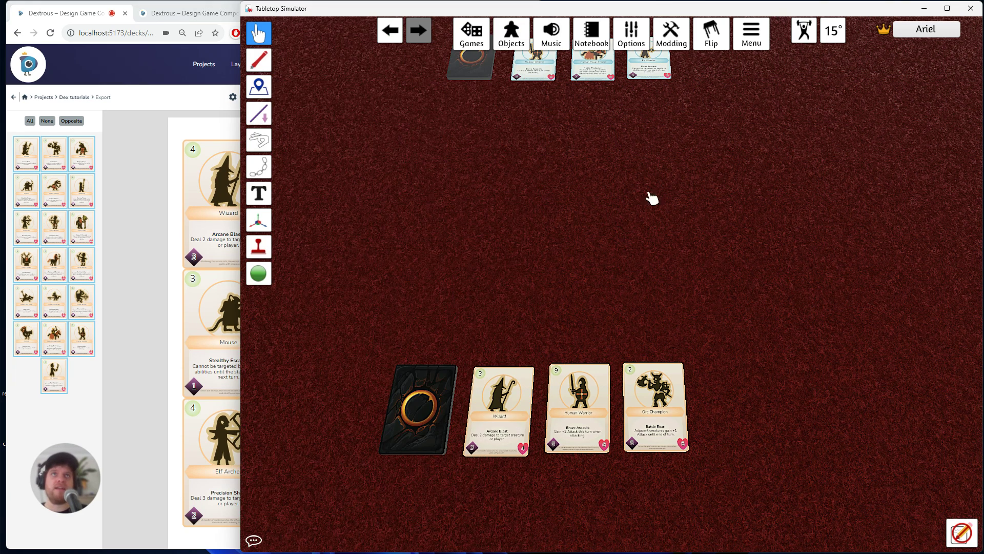
{"action": "left_click", "coordinate": [750, 41]}
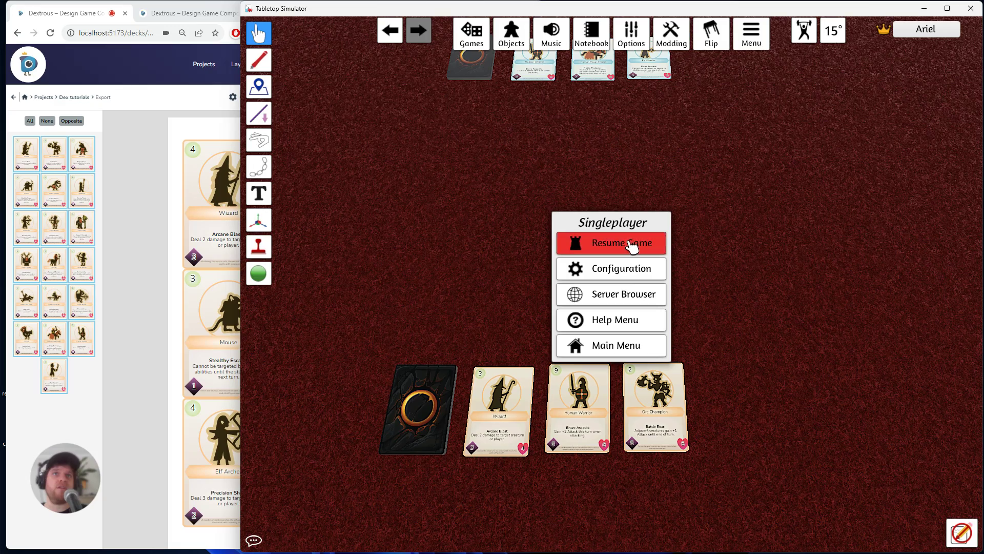
{"action": "left_click", "coordinate": [630, 347]}
{"action": "left_click", "coordinate": [580, 301]}
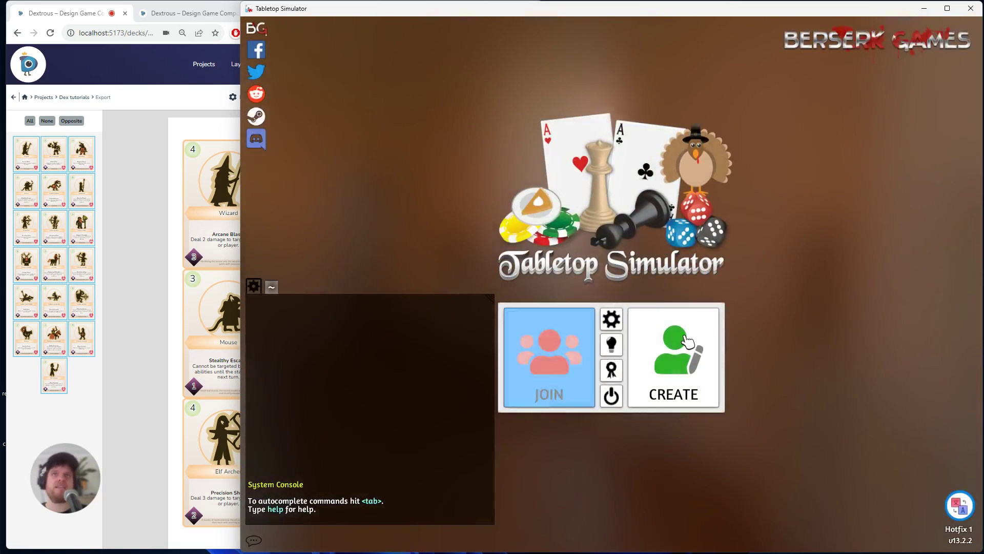
{"action": "left_click", "coordinate": [686, 344]}
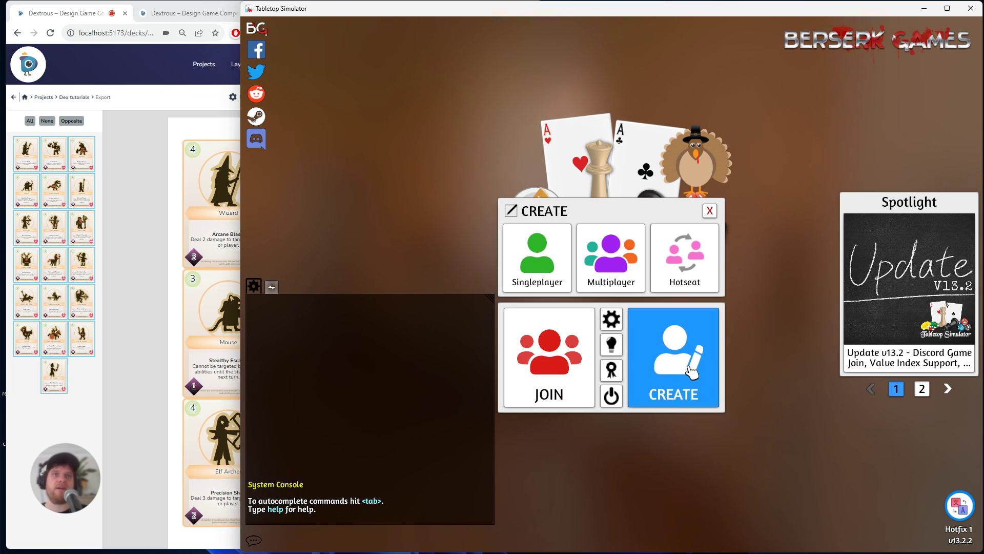
{"action": "left_click", "coordinate": [555, 279]}
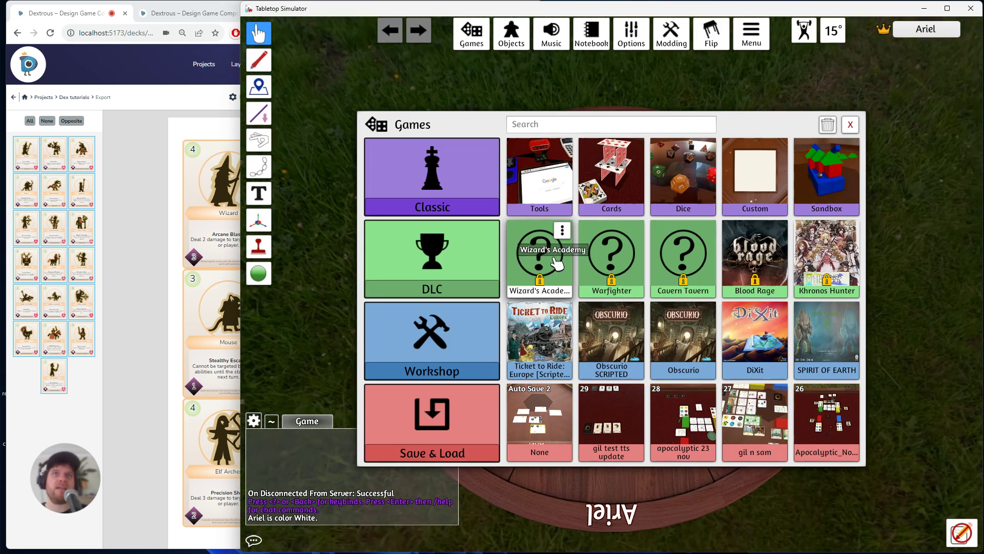
Load the "gil test tts update" save and examine the Wizard card and both card rows on the table
{"action": "left_click", "coordinate": [619, 431]}
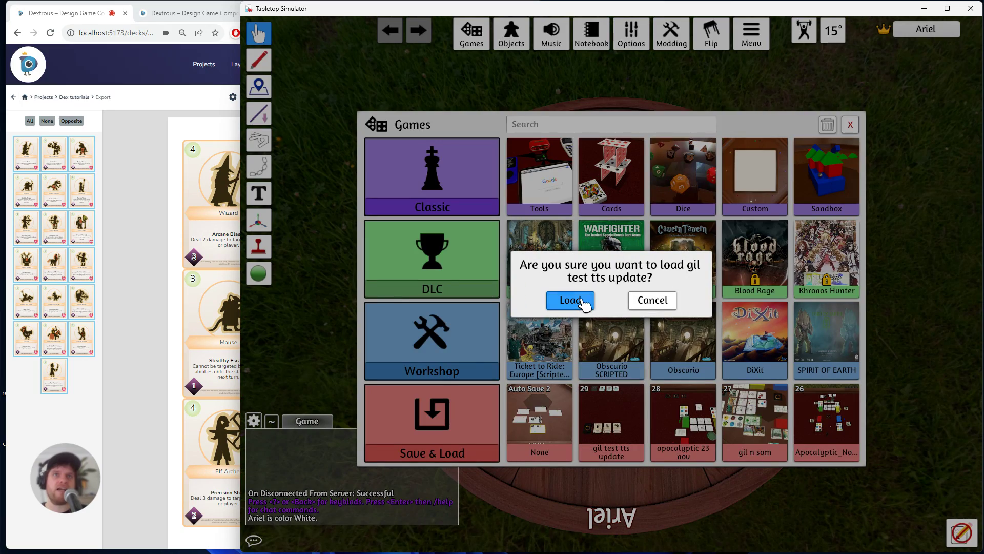
{"action": "left_click", "coordinate": [582, 302]}
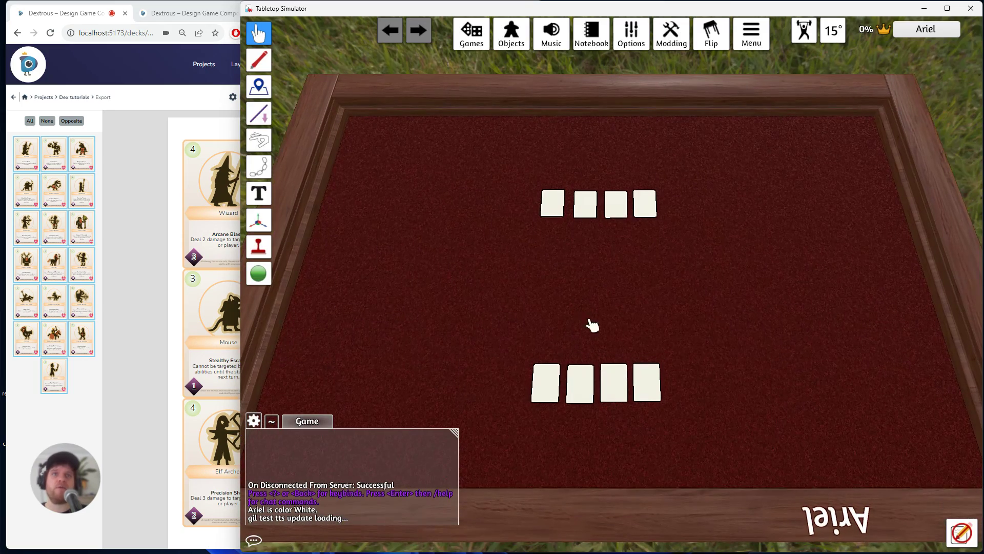
{"action": "scroll", "coordinate": [631, 479], "scroll_direction": "up", "scroll_amount": 10}
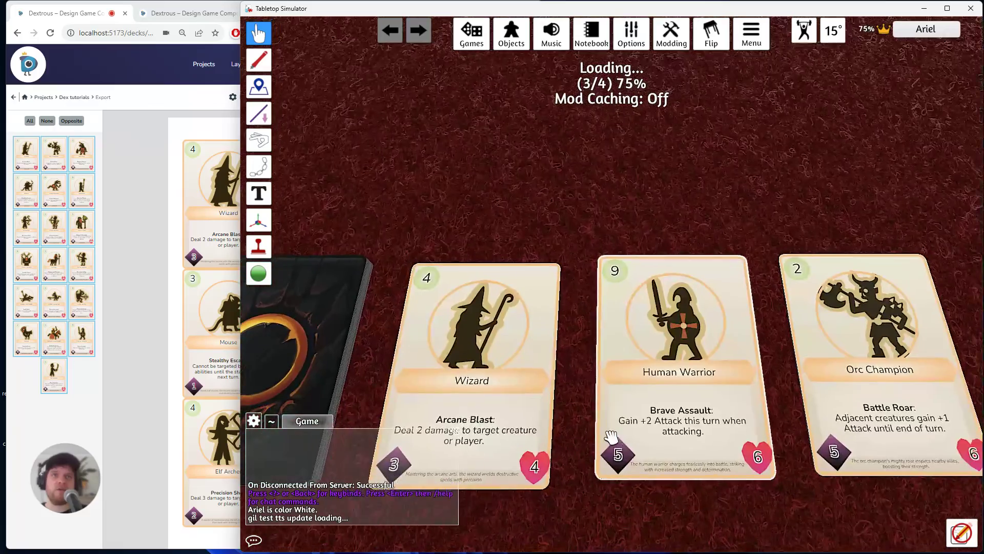
{"action": "scroll", "coordinate": [508, 329], "scroll_direction": "down", "scroll_amount": 8}
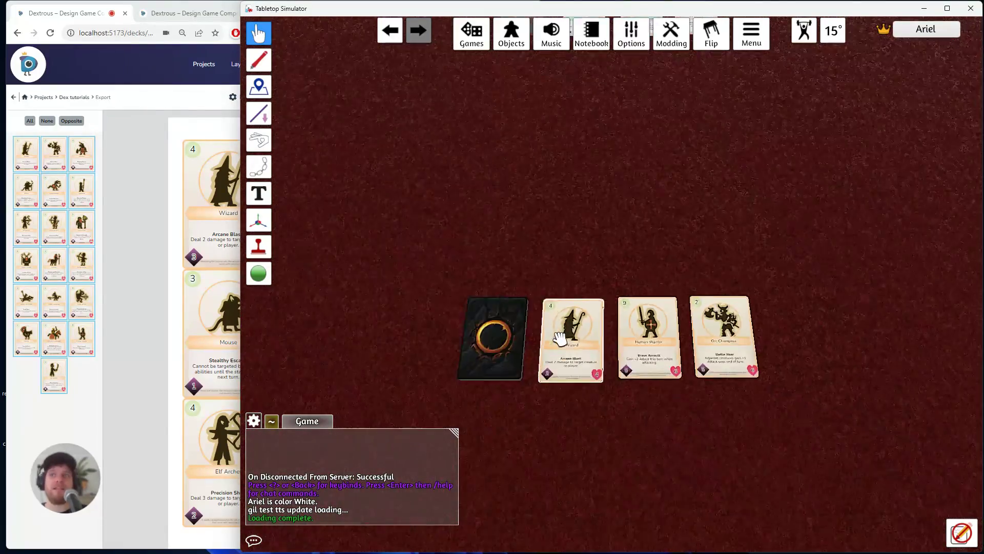
{"action": "scroll", "coordinate": [560, 339], "scroll_direction": "down", "scroll_amount": 4}
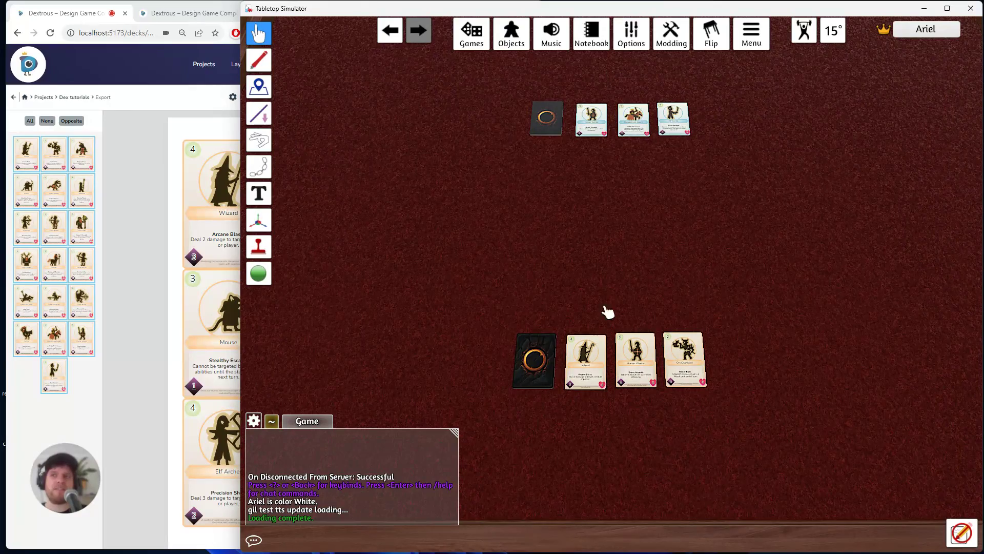
{"action": "scroll", "coordinate": [611, 285], "scroll_direction": "up", "scroll_amount": 3}
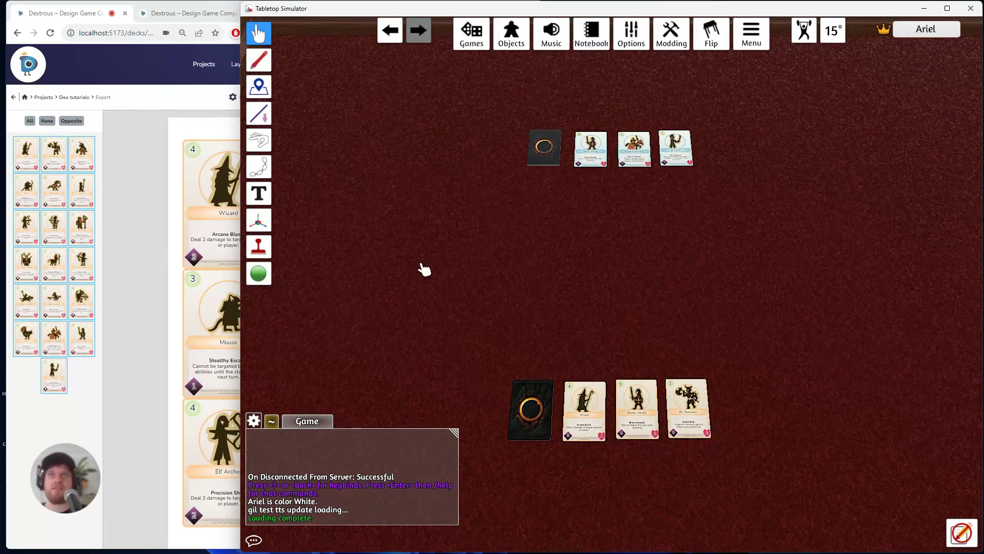
{"action": "scroll", "coordinate": [503, 287], "scroll_direction": "down", "scroll_amount": 5}
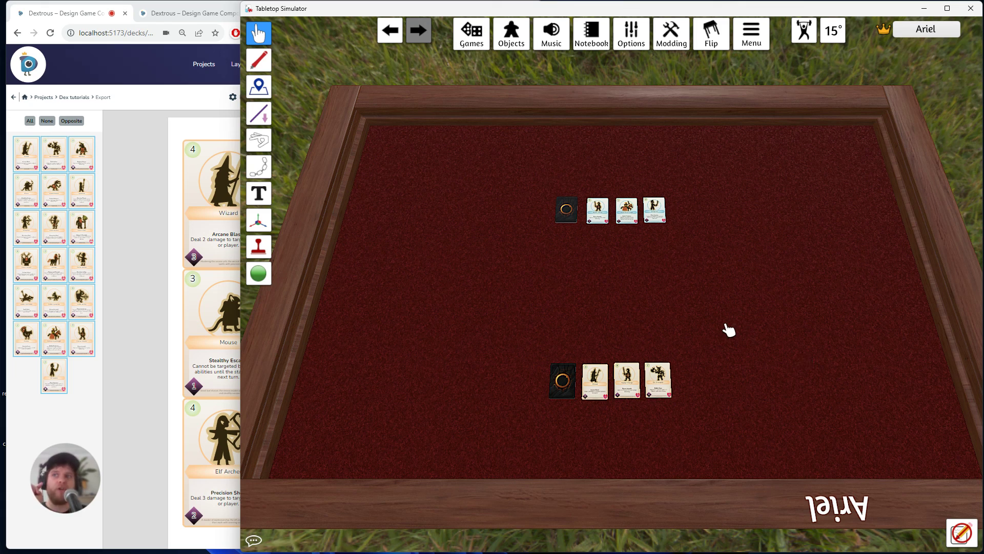
Switch to Dextrous, look through the fantasy creatures cards to the end of the row, and return to the Tabletop Simulator table
{"action": "left_click", "coordinate": [143, 327]}
{"action": "left_click_drag", "start_coordinate": [180, 329], "coordinate": [335, 328]}
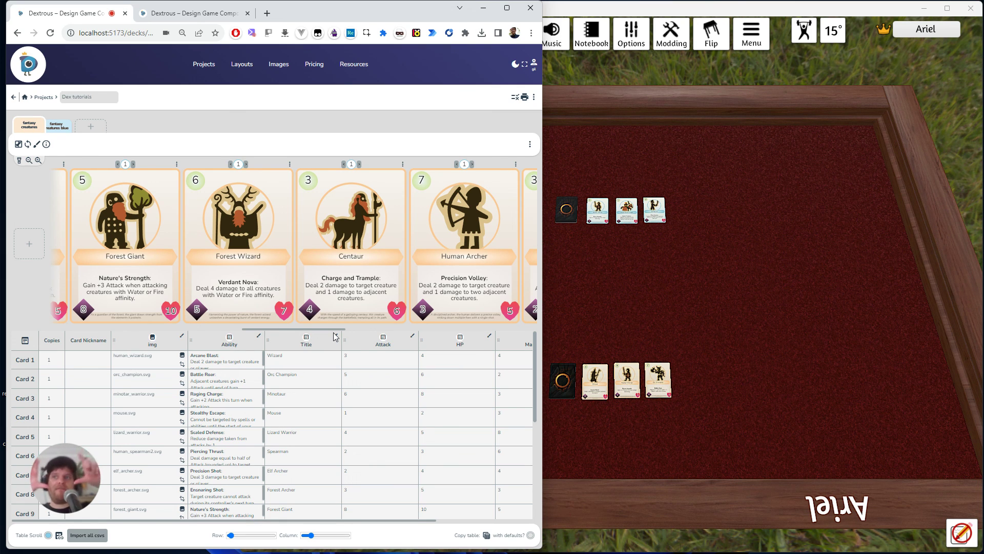
{"action": "left_click", "coordinate": [656, 303]}
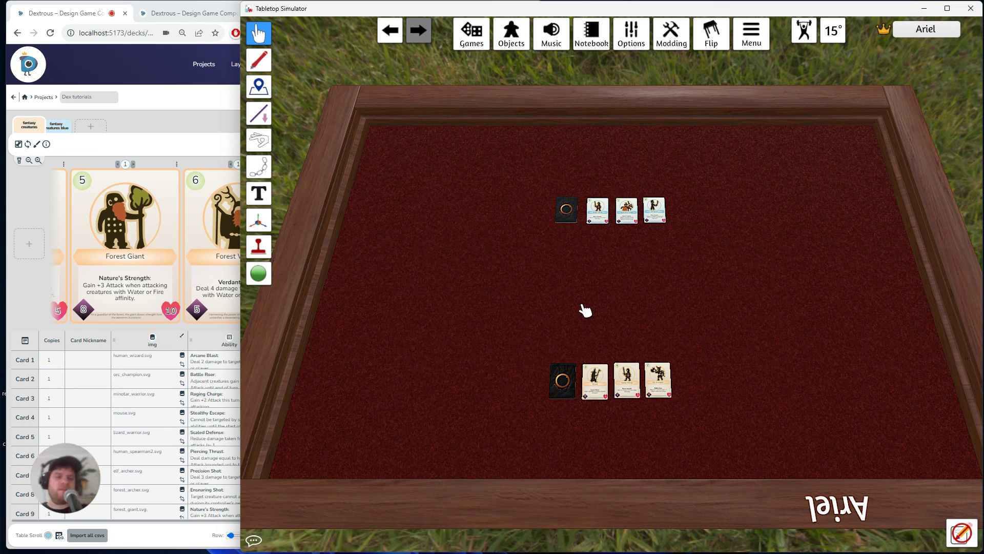
{"action": "left_click", "coordinate": [112, 149]}
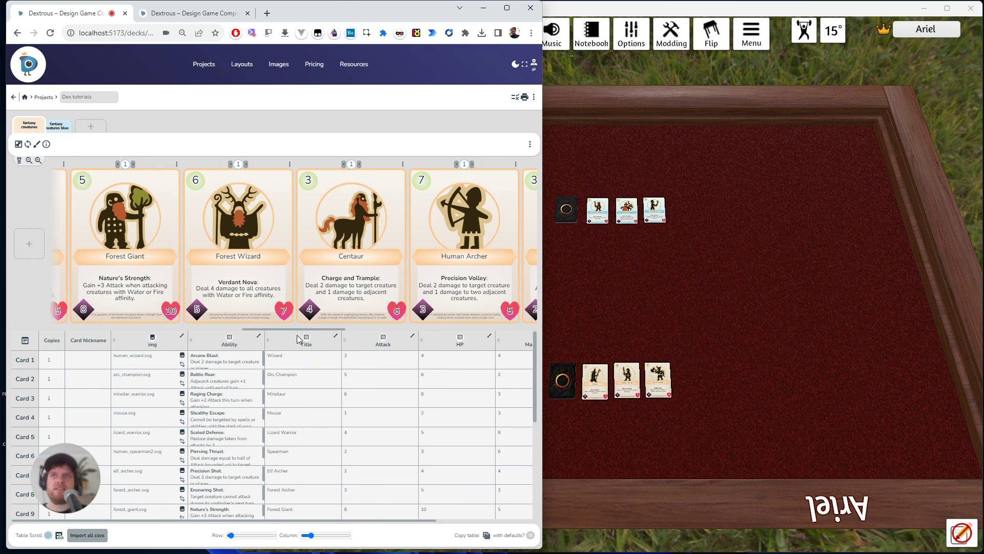
{"action": "left_click_drag", "start_coordinate": [300, 328], "coordinate": [465, 324]}
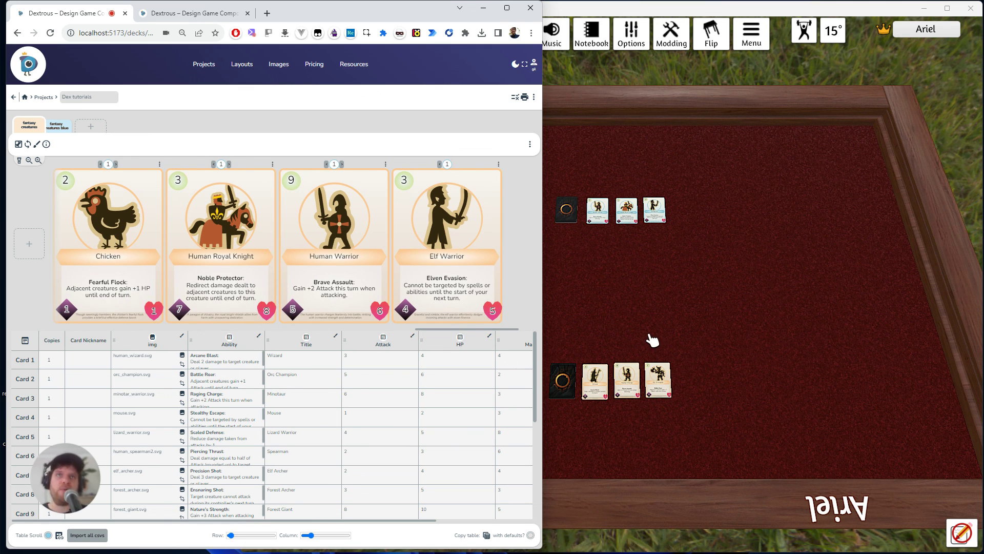
{"action": "left_click", "coordinate": [544, 165]}
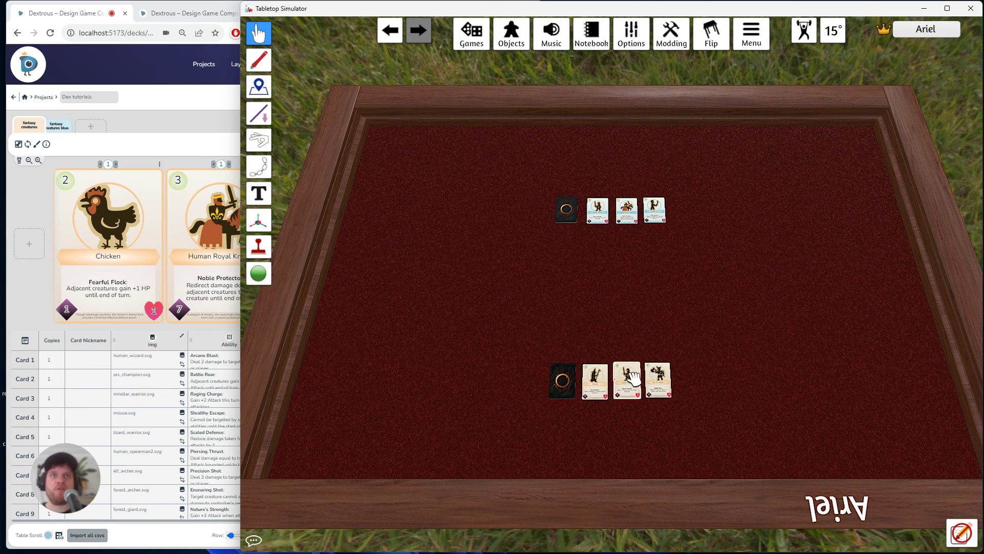
{"action": "scroll", "coordinate": [511, 215], "scroll_direction": "up", "scroll_amount": 3}
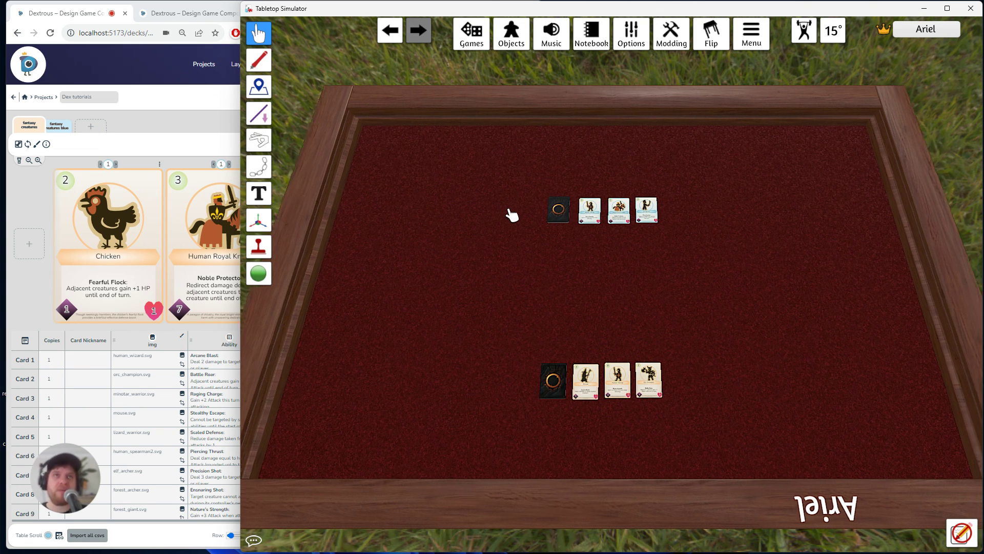